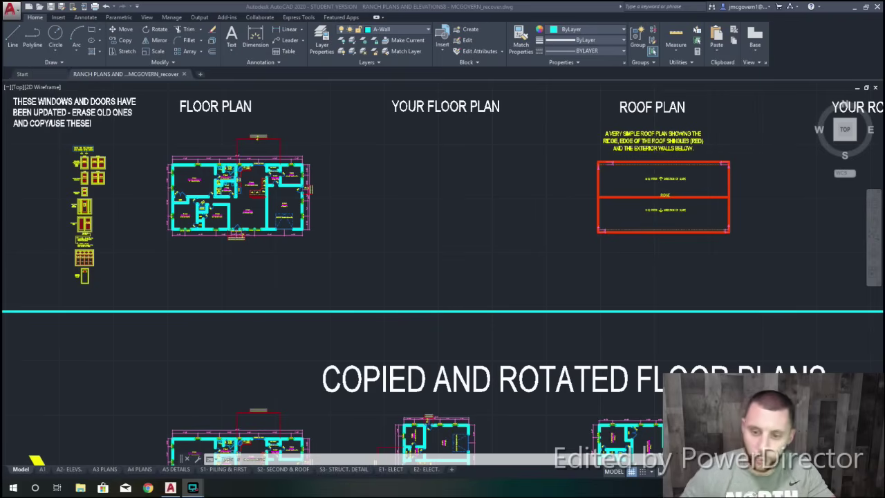
# Step: Pan from the floor and roof plan headings across the sheet to centre the front elevation
pyautogui.moveTo(470, 209); pyautogui.dragTo(355, 239, button='middle')
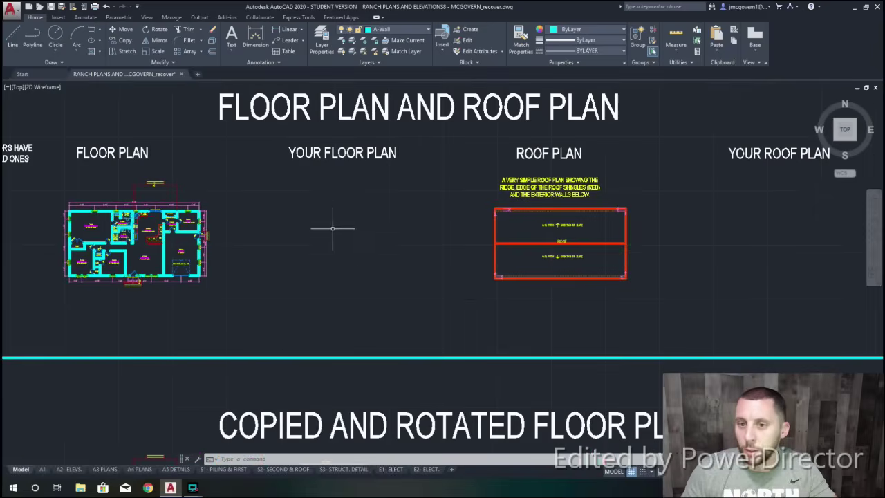
pyautogui.moveTo(352, 244); pyautogui.dragTo(212, 269, button='middle')
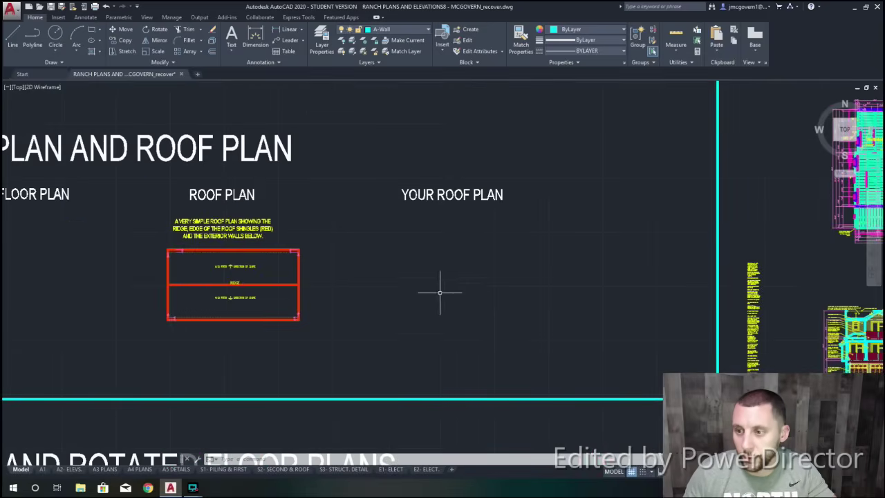
pyautogui.scroll(-4, 438, 292)
pyautogui.moveTo(312, 375)
pyautogui.mouseDown(button='middle')
pyautogui.moveTo(433, 255)
pyautogui.moveTo(388, 282)
pyautogui.moveTo(399, 291)
pyautogui.mouseUp(button='middle')
pyautogui.scroll(8, 387, 261)
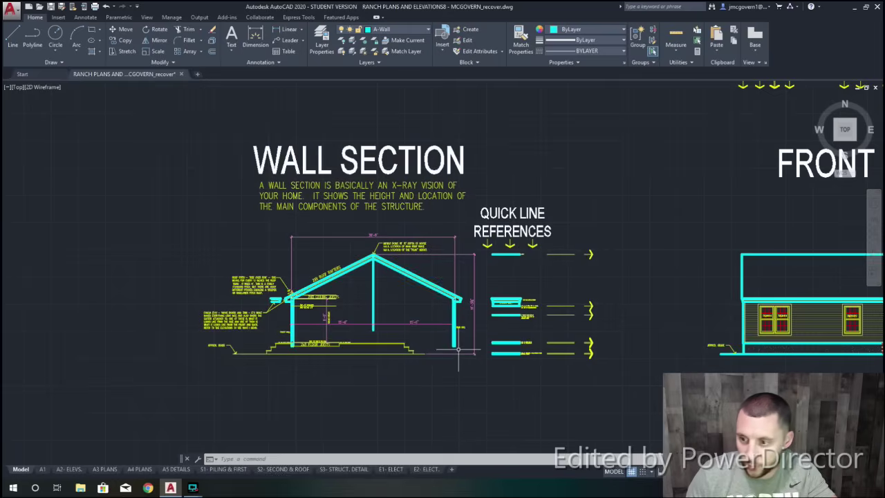
pyautogui.moveTo(521, 335); pyautogui.dragTo(343, 322, button='middle')
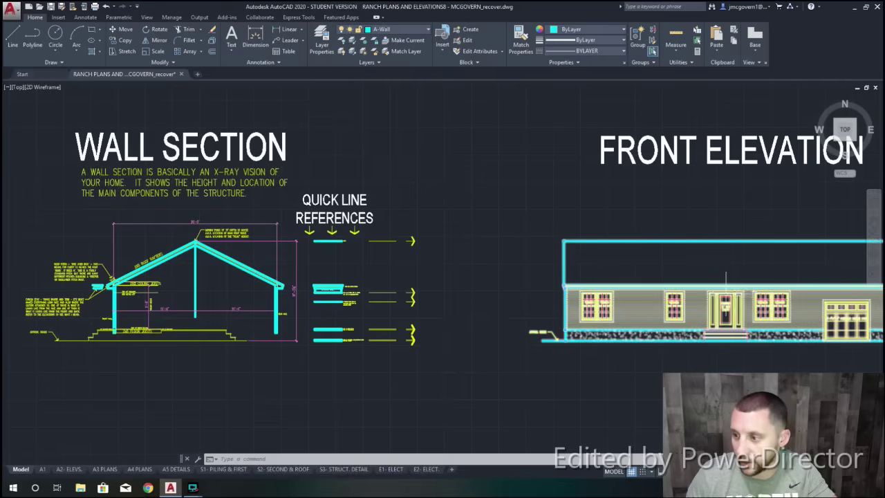
pyautogui.moveTo(732, 284); pyautogui.dragTo(342, 259, button='middle')
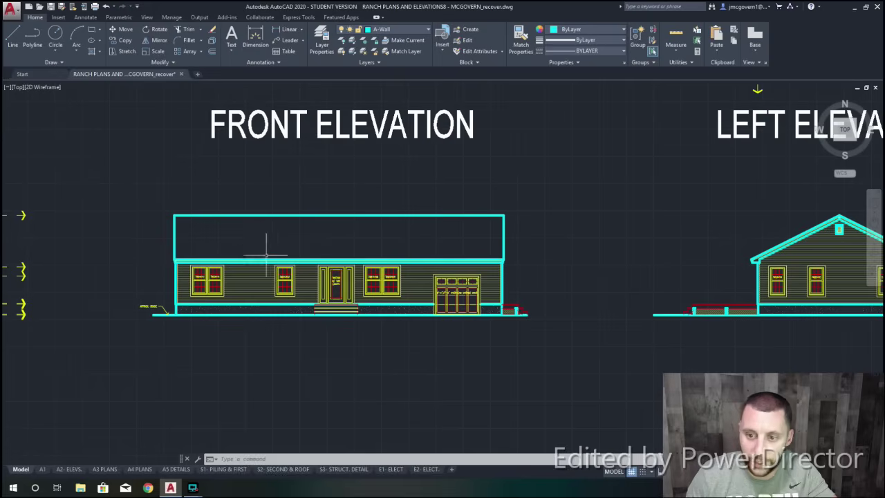
pyautogui.scroll(-3, 579, 282)
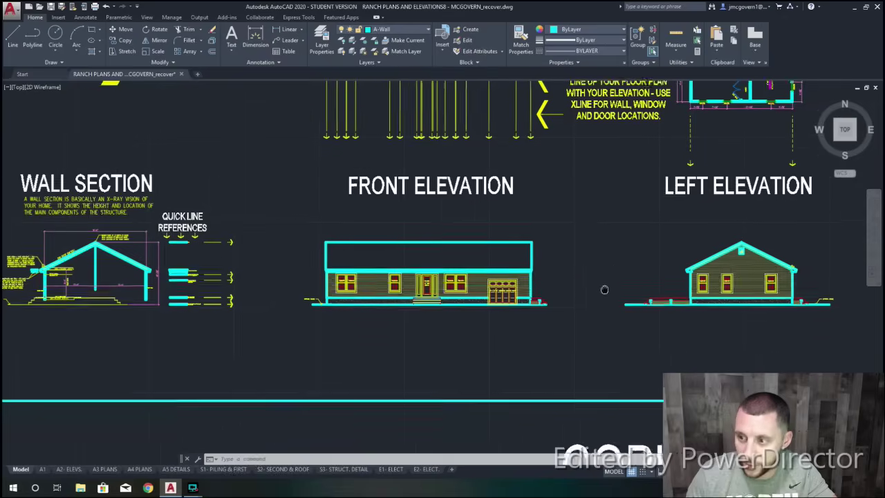
# Step: Pan across the left, right and rear elevations, then back to the wall section and front elevation
pyautogui.scroll(1, 480, 298)
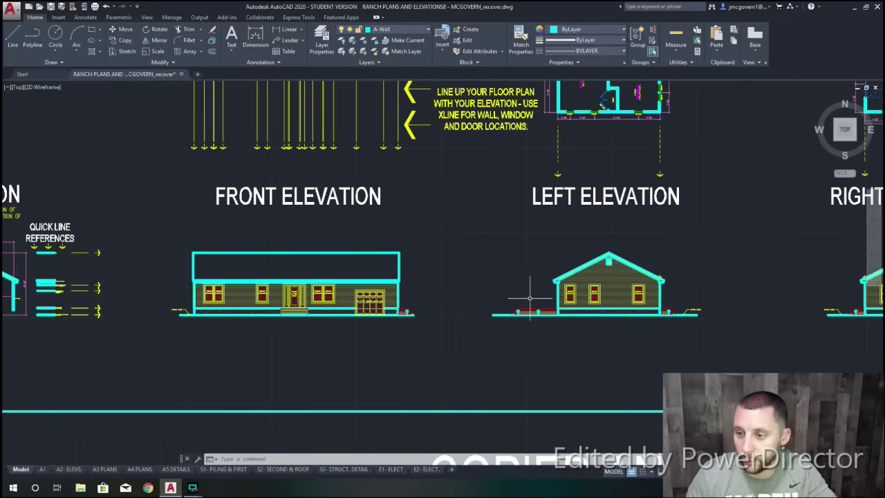
pyautogui.moveTo(542, 258); pyautogui.dragTo(320, 265, button='middle')
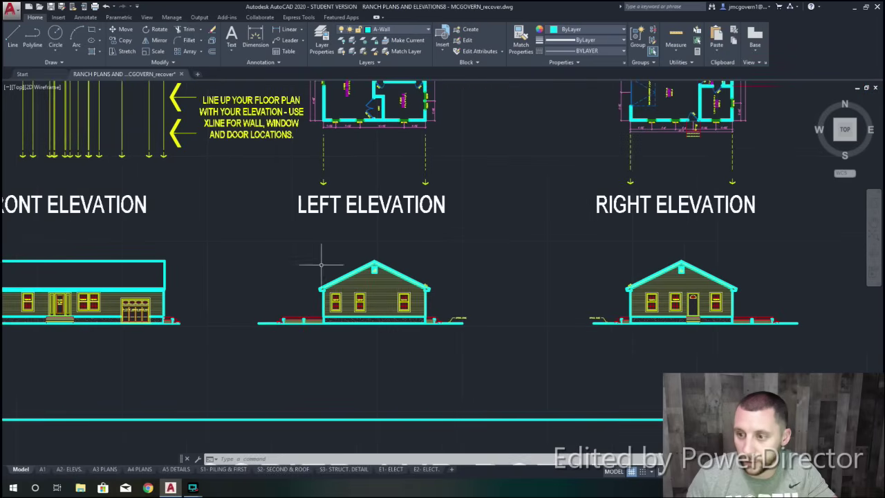
pyautogui.moveTo(537, 269)
pyautogui.mouseDown(button='middle')
pyautogui.moveTo(216, 284)
pyautogui.moveTo(451, 283)
pyautogui.mouseUp(button='middle')
pyautogui.scroll(-2, 451, 283)
pyautogui.moveTo(287, 290); pyautogui.dragTo(449, 291, button='middle')
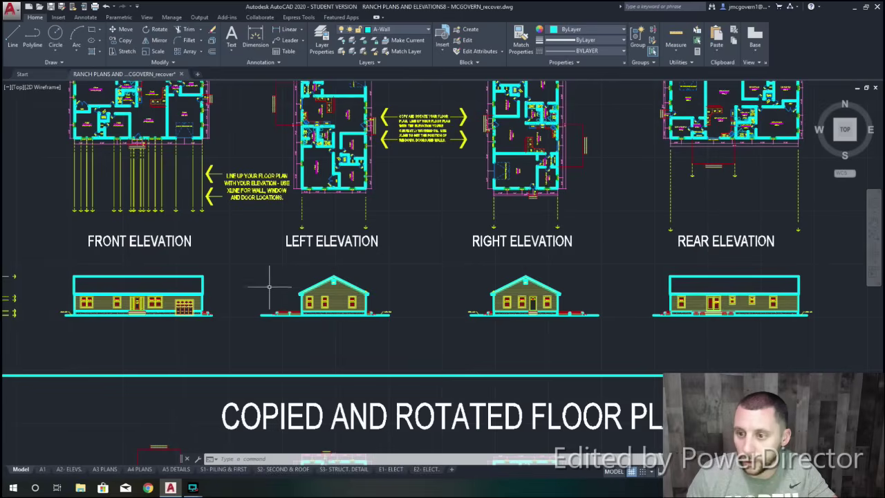
pyautogui.moveTo(262, 296); pyautogui.dragTo(456, 280, button='middle')
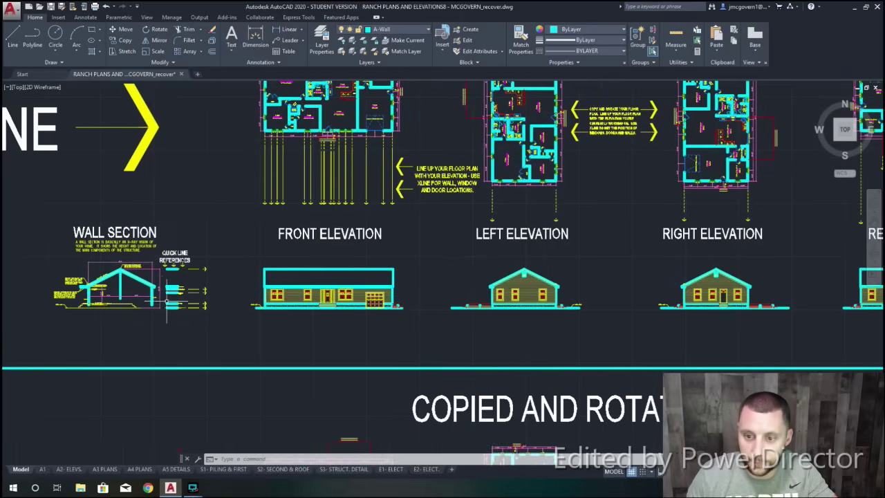
pyautogui.scroll(4, 166, 302)
pyautogui.scroll(5, 172, 306)
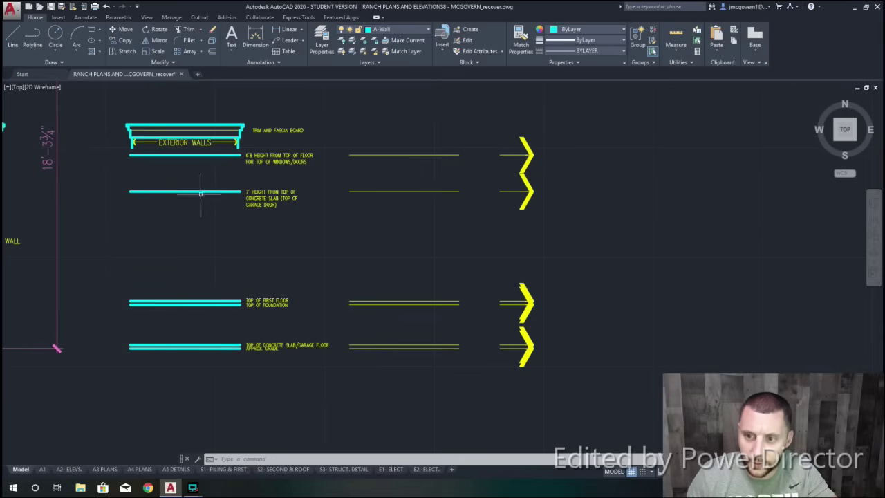
# Step: Inspect the Quick Line References and the floor plans above the elevations, then zoom in on the left elevation
pyautogui.moveTo(212, 219); pyautogui.dragTo(224, 269, button='middle')
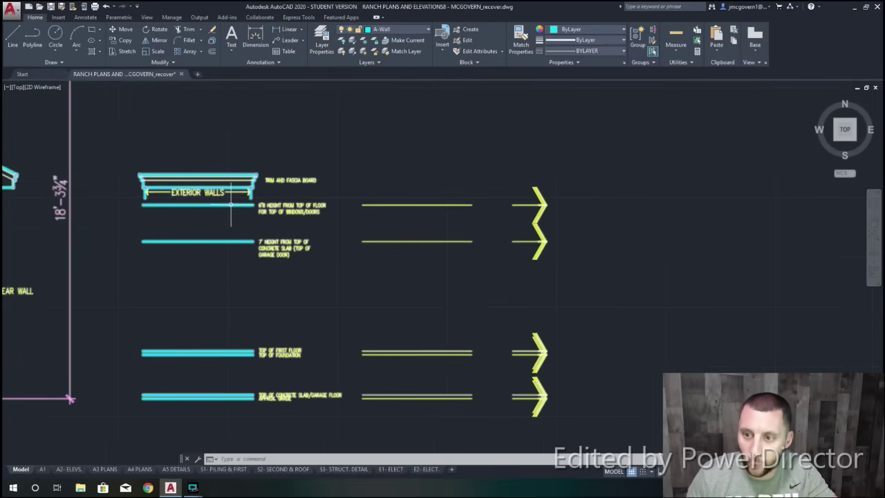
pyautogui.moveTo(231, 181); pyautogui.dragTo(286, 292, button='middle')
pyautogui.moveTo(287, 219); pyautogui.dragTo(286, 318, button='middle')
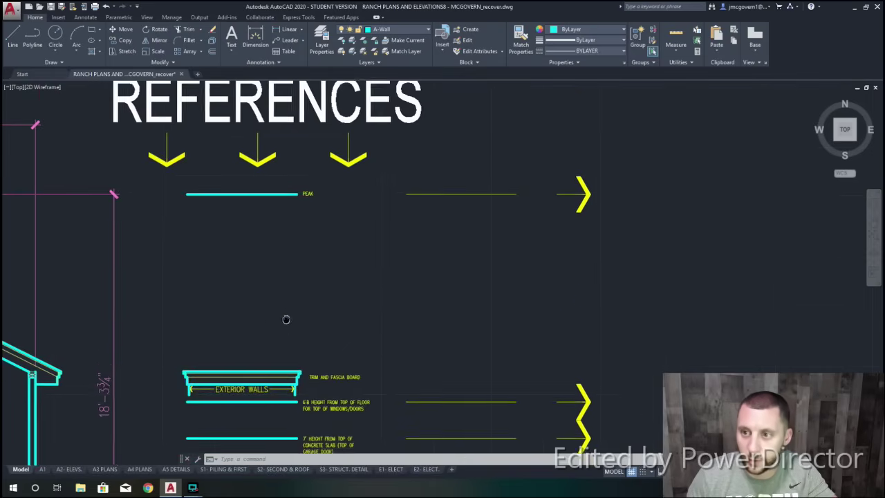
pyautogui.scroll(-5, 296, 198)
pyautogui.scroll(2, 247, 275)
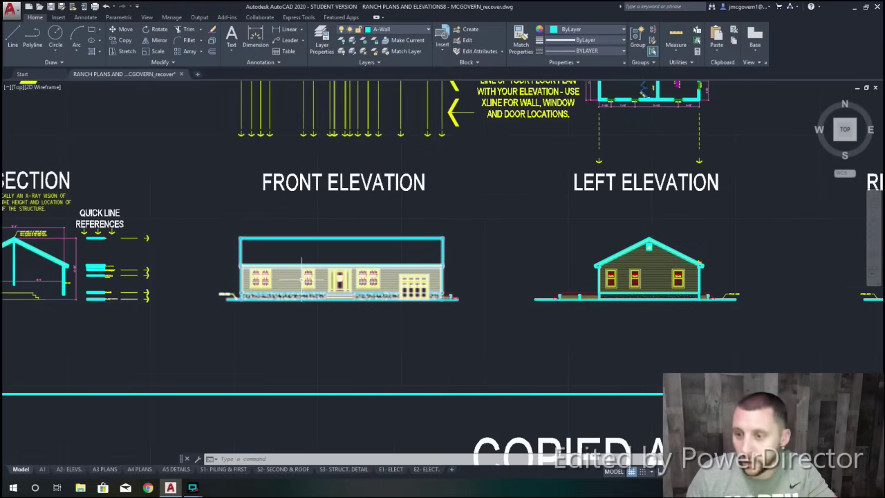
pyautogui.moveTo(301, 261); pyautogui.dragTo(225, 326, button='middle')
pyautogui.moveTo(285, 207)
pyautogui.mouseDown(button='middle')
pyautogui.moveTo(267, 270)
pyautogui.moveTo(223, 340)
pyautogui.mouseUp(button='middle')
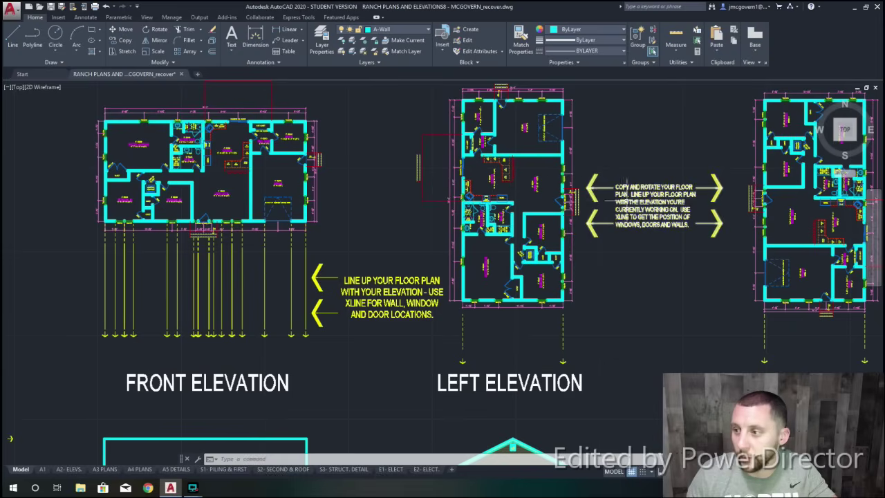
pyautogui.scroll(-5, 209, 181)
pyautogui.scroll(2, 194, 208)
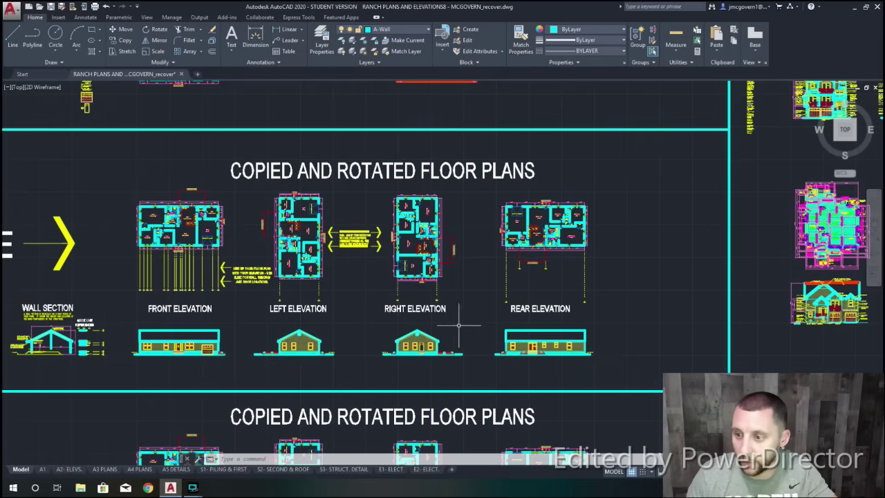
pyautogui.scroll(5, 303, 349)
pyautogui.scroll(3, 303, 350)
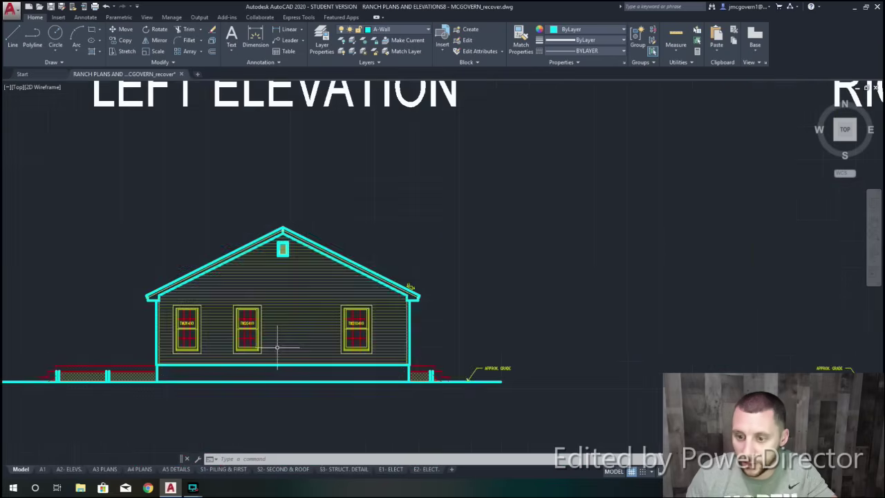
# Step: Window-select around the wall section, then cancel the selection while reviewing the front elevation
pyautogui.scroll(-3, 363, 263)
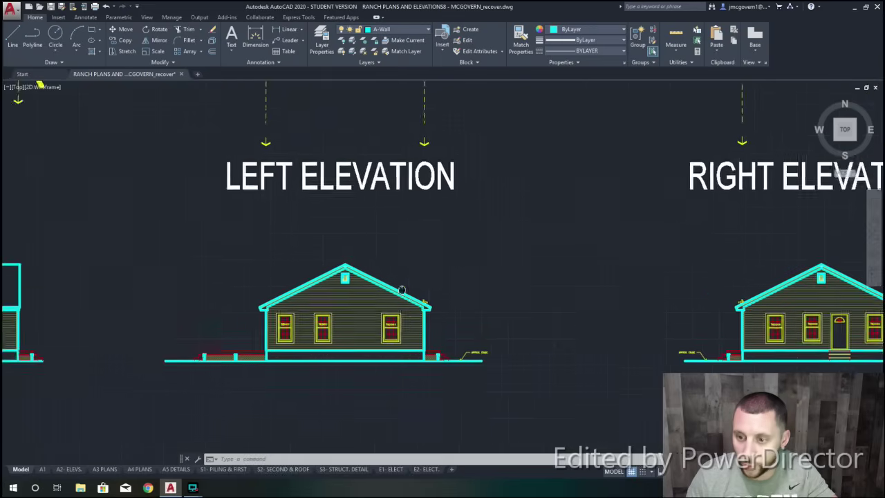
pyautogui.moveTo(104, 277); pyautogui.dragTo(553, 277, button='middle')
pyautogui.moveTo(69, 276); pyautogui.dragTo(376, 276, button='middle')
pyautogui.scroll(5, 211, 225)
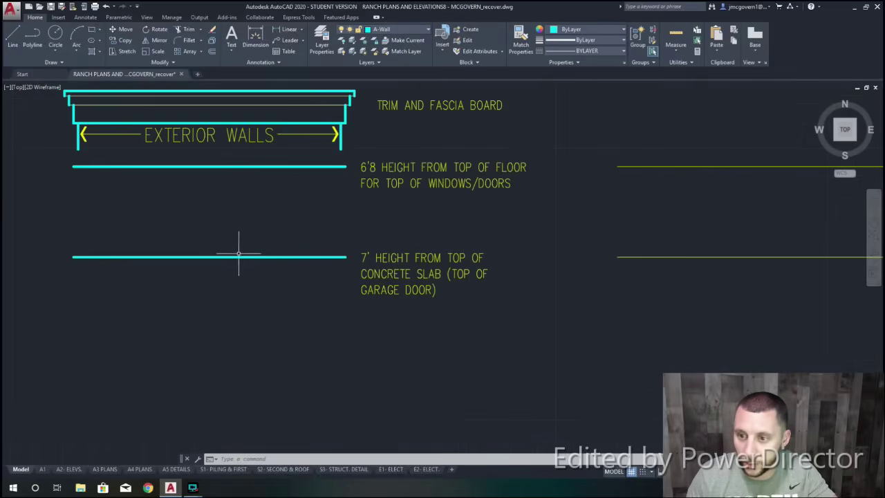
pyautogui.click(306, 174)
pyautogui.click(390, 124)
pyautogui.scroll(-5, 390, 124)
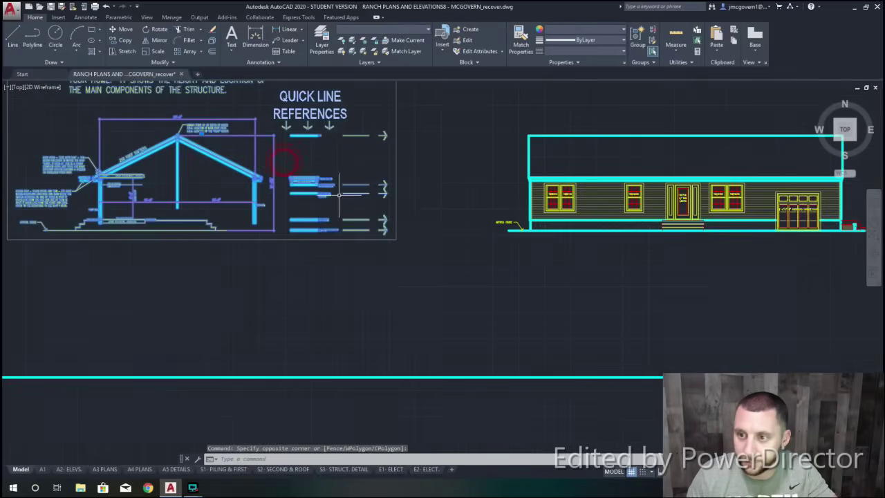
pyautogui.moveTo(453, 207); pyautogui.dragTo(95, 257, button='middle')
pyautogui.press('Escape')
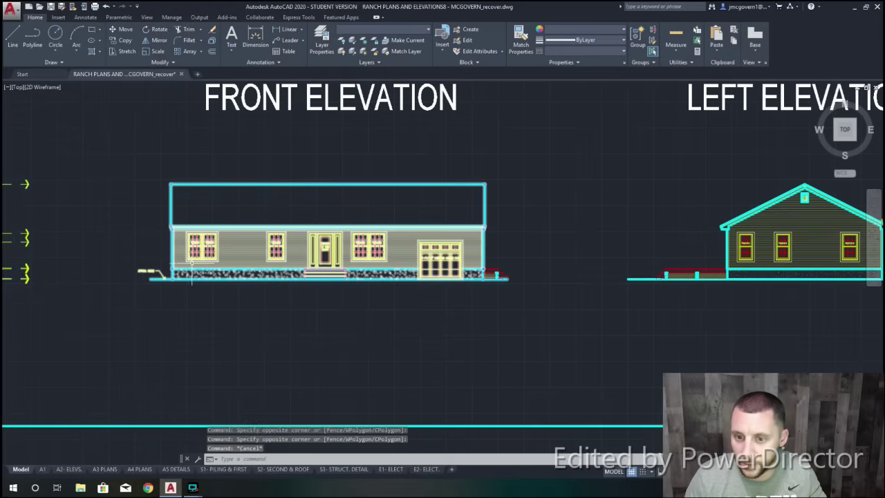
pyautogui.moveTo(31, 273); pyautogui.dragTo(176, 239, button='middle')
pyautogui.scroll(5, 108, 239)
pyautogui.press('Escape')
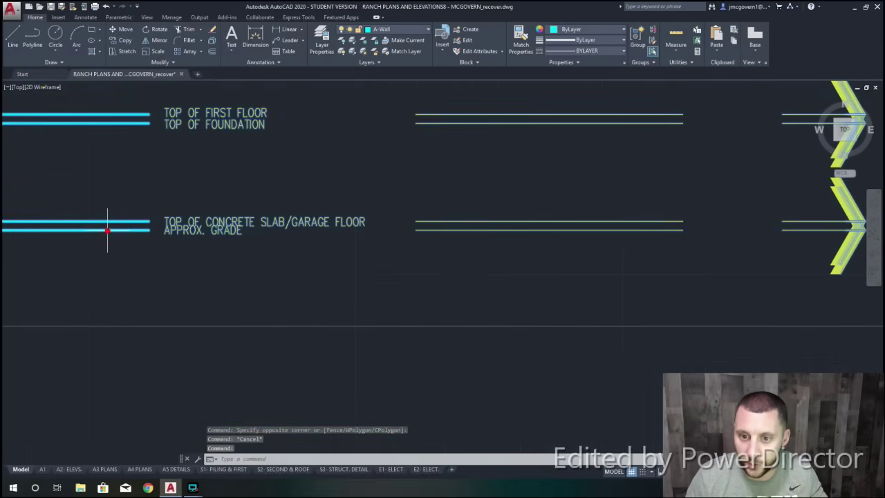
# Step: Frame the FRONT and LEFT ELEVATION titles, then zoom out to the full drawing layout
pyautogui.scroll(-6, 107, 233)
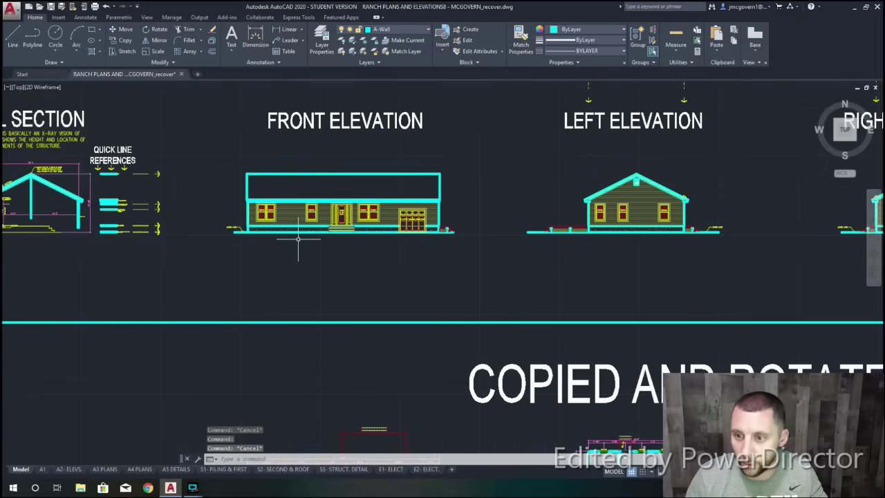
pyautogui.scroll(6, 299, 238)
pyautogui.scroll(-6, 296, 233)
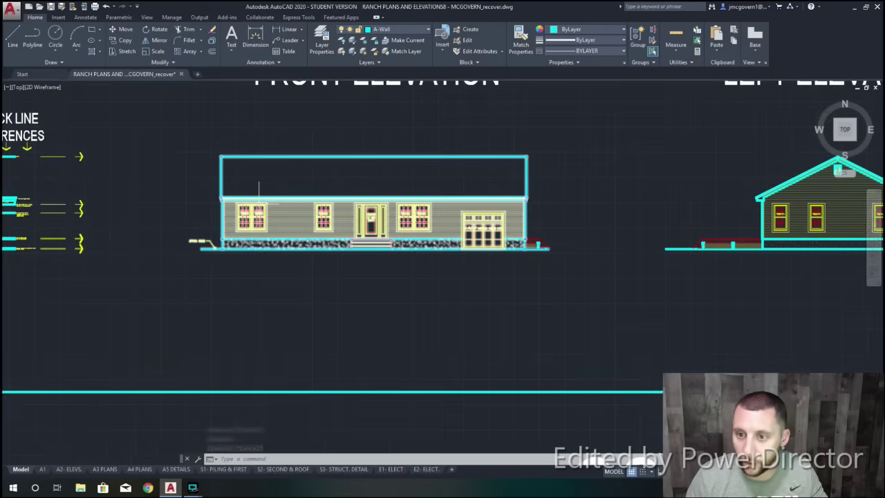
pyautogui.moveTo(262, 121)
pyautogui.mouseDown(button='middle')
pyautogui.moveTo(142, 300)
pyautogui.moveTo(142, 401)
pyautogui.mouseUp(button='middle')
pyautogui.scroll(4, 138, 184)
pyautogui.scroll(4, 139, 182)
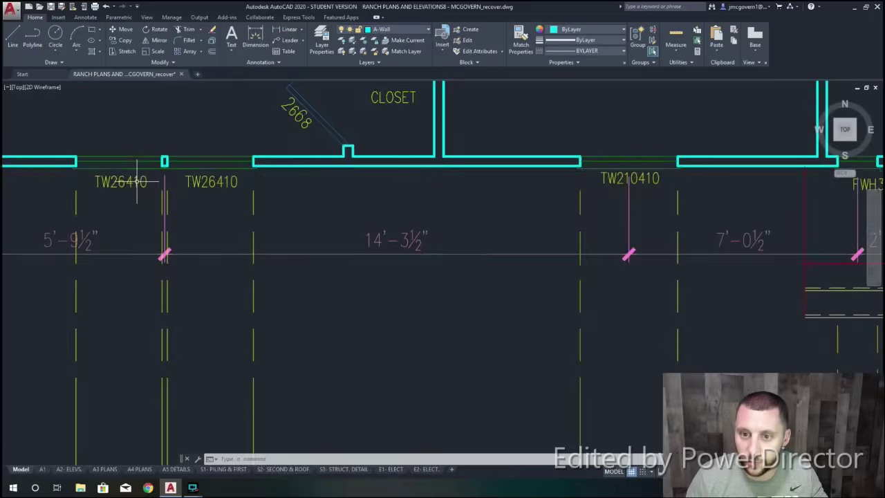
pyautogui.scroll(-10, 90, 159)
pyautogui.scroll(-3, 94, 190)
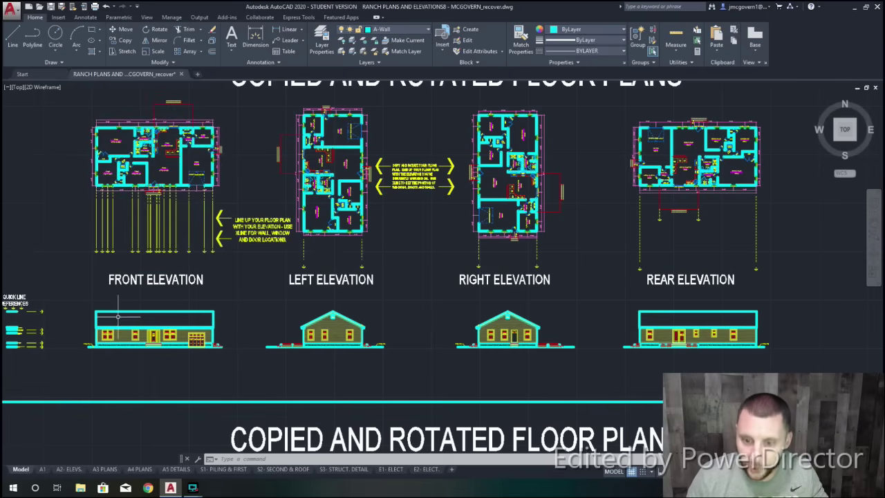
pyautogui.scroll(-2, 147, 332)
pyautogui.scroll(-3, 147, 332)
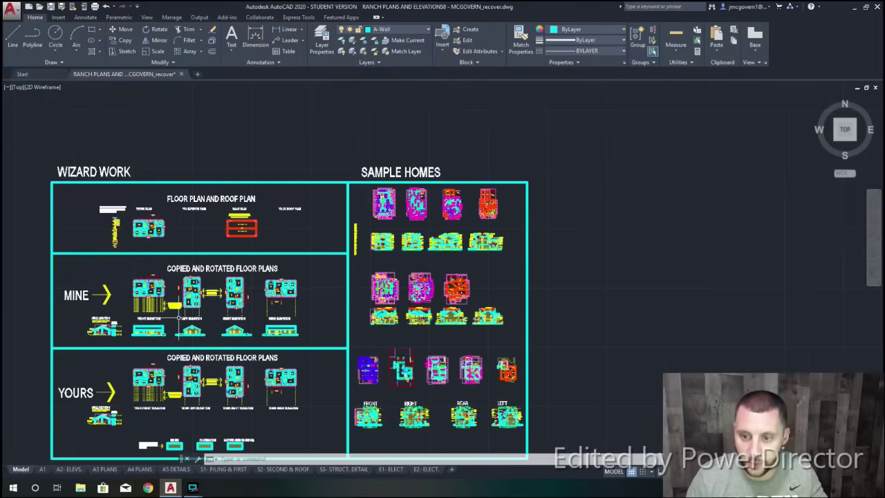
# Step: Look over the roof plan ridge, then zoom out and centre the YOURS copied and rotated floor plans
pyautogui.moveTo(146, 332); pyautogui.dragTo(121, 367, button='middle')
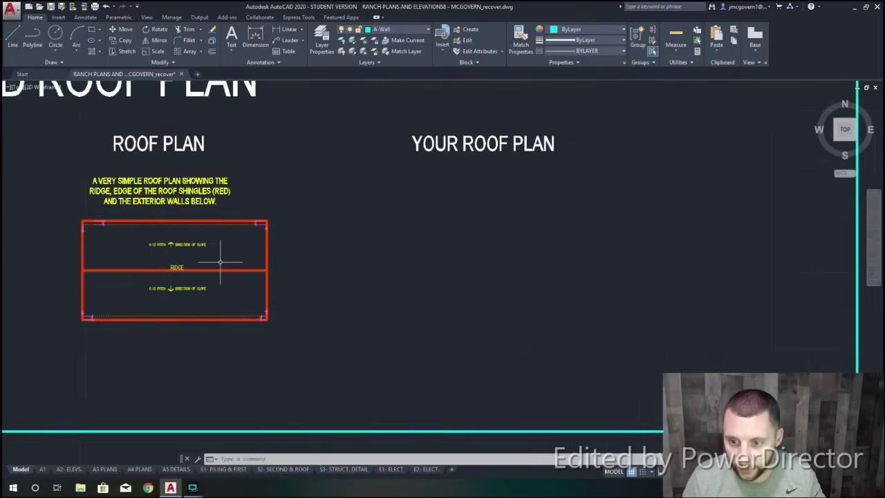
pyautogui.scroll(3, 207, 256)
pyautogui.moveTo(197, 273); pyautogui.dragTo(333, 279, button='middle')
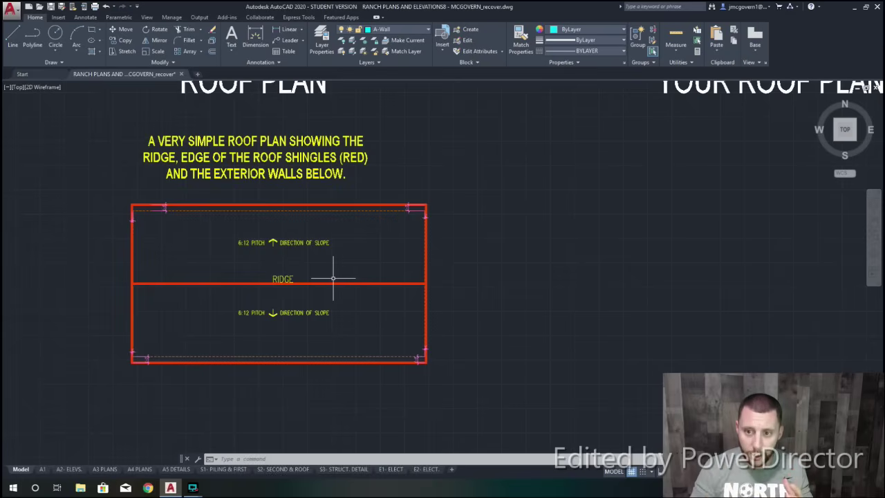
pyautogui.scroll(10, 164, 206)
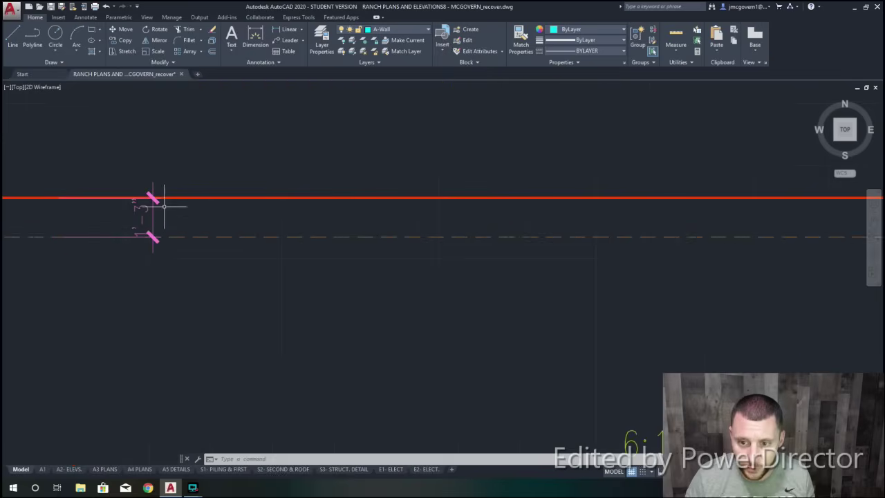
pyautogui.scroll(-10, 168, 203)
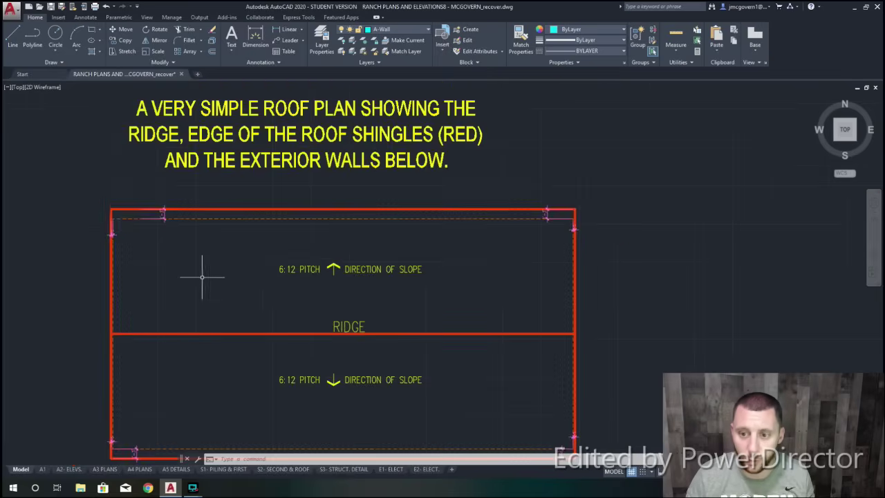
pyautogui.moveTo(204, 299); pyautogui.dragTo(202, 205, button='middle')
pyautogui.scroll(-8, 154, 242)
pyautogui.scroll(-2, 152, 296)
pyautogui.moveTo(188, 409)
pyautogui.mouseDown(button='middle')
pyautogui.moveTo(200, 388)
pyautogui.moveTo(224, 258)
pyautogui.mouseUp(button='middle')
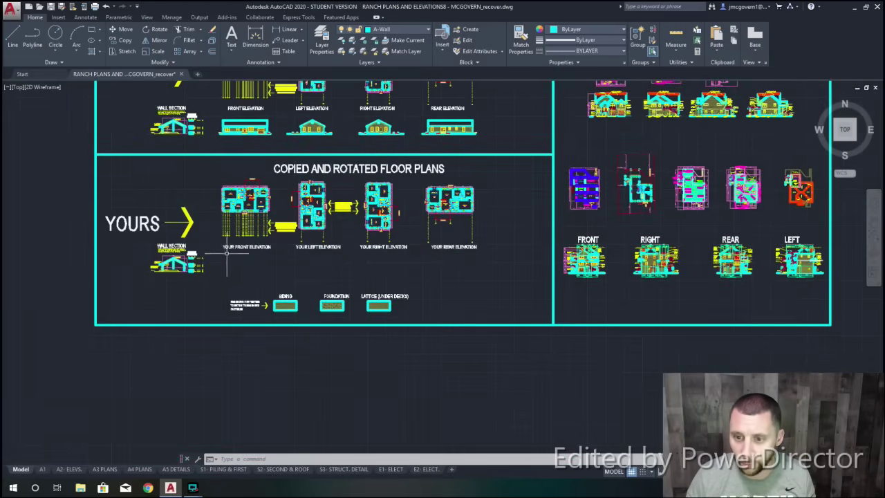
# Step: Zoom in on the sample elevations' roof eave corners, then view the Front, Left and Right elevations
pyautogui.moveTo(297, 192); pyautogui.dragTo(290, 225, button='middle')
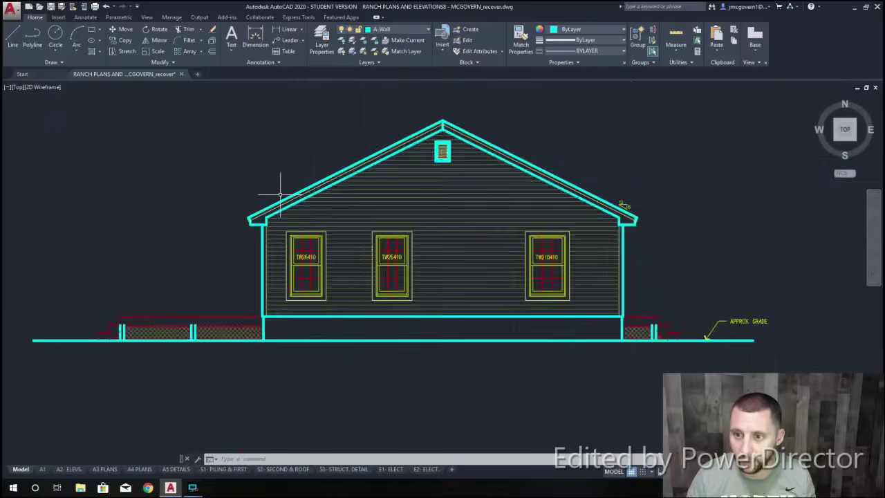
pyautogui.scroll(5, 264, 237)
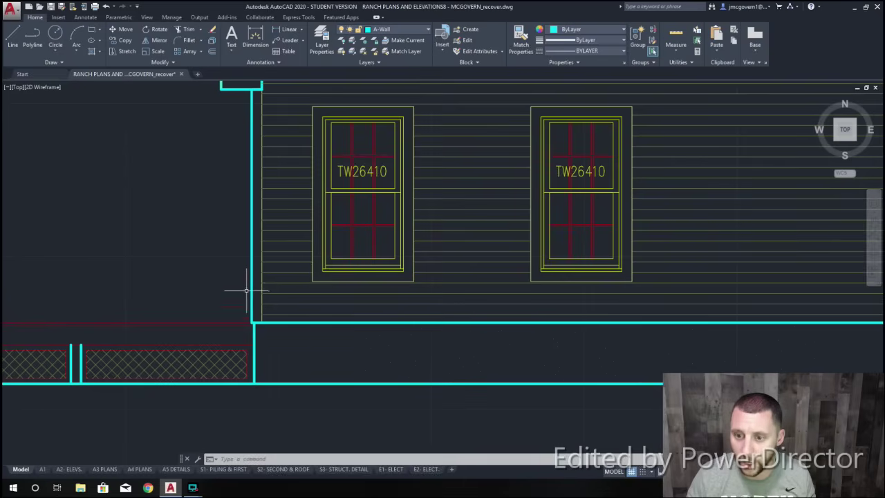
pyautogui.moveTo(243, 102); pyautogui.dragTo(239, 140, button='middle')
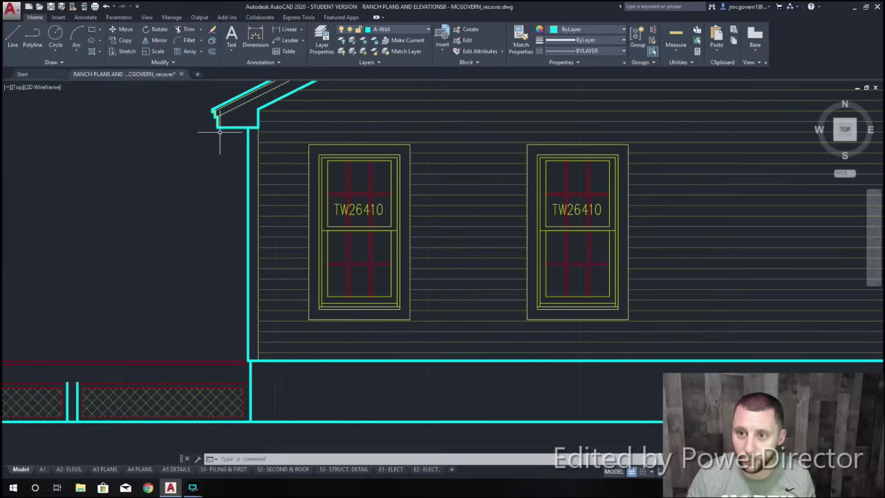
pyautogui.moveTo(219, 133); pyautogui.dragTo(225, 137, button='middle')
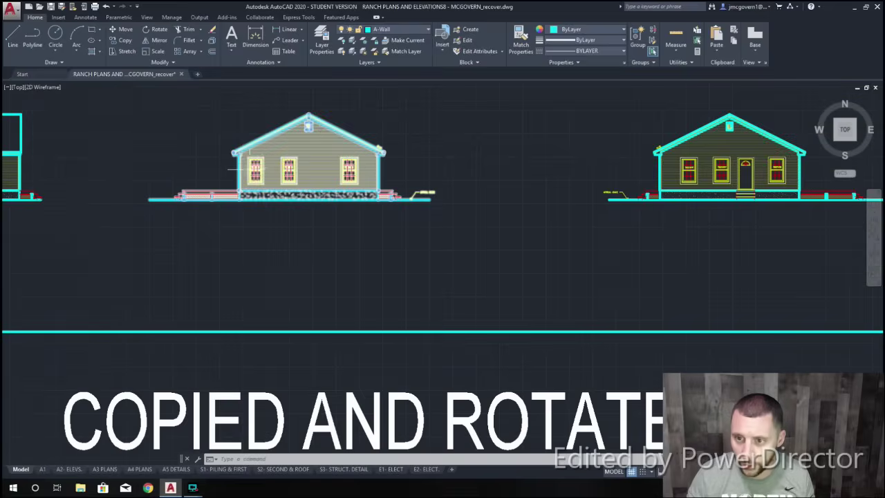
pyautogui.scroll(-2, 268, 159)
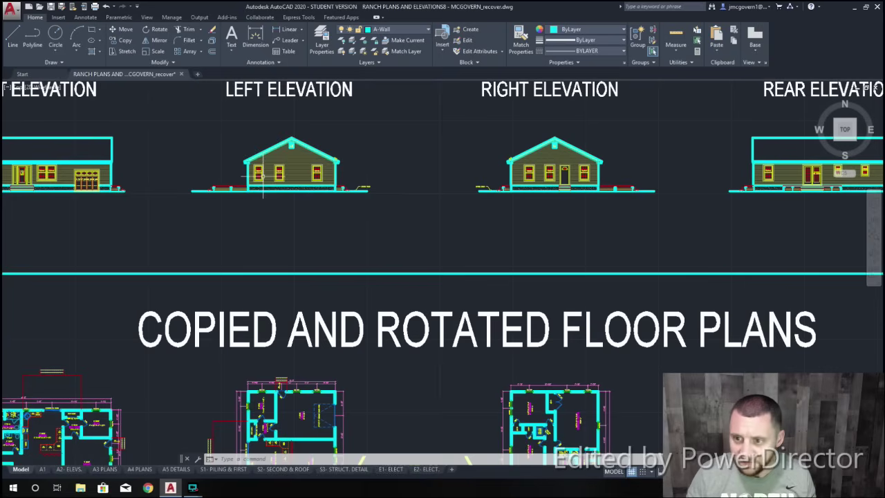
pyautogui.moveTo(171, 163); pyautogui.dragTo(299, 172, button='middle')
pyautogui.scroll(10, 228, 154)
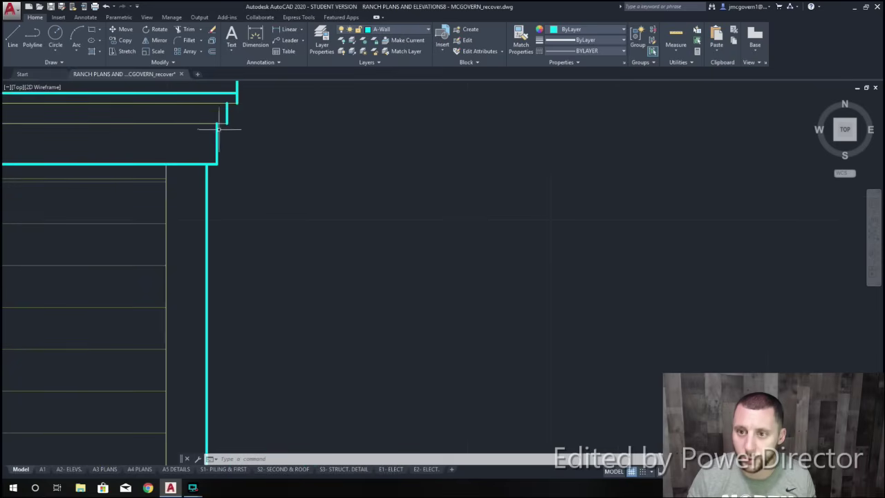
pyautogui.scroll(-10, 245, 107)
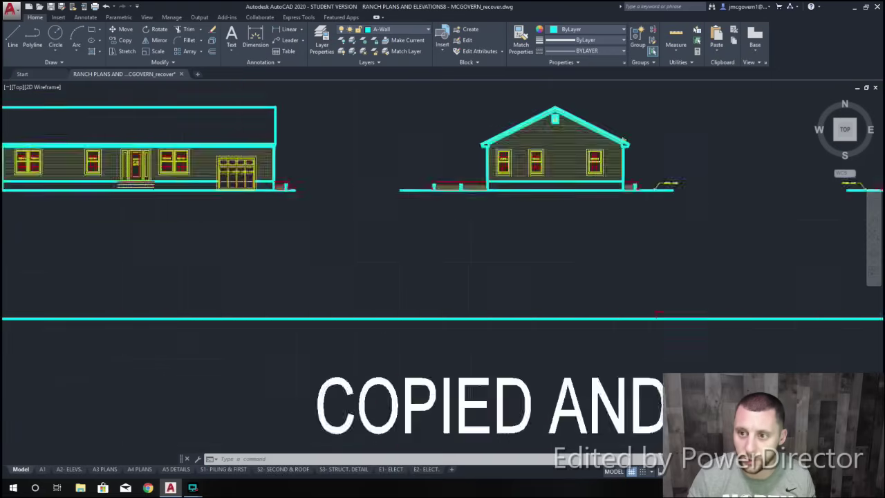
pyautogui.scroll(8, 198, 182)
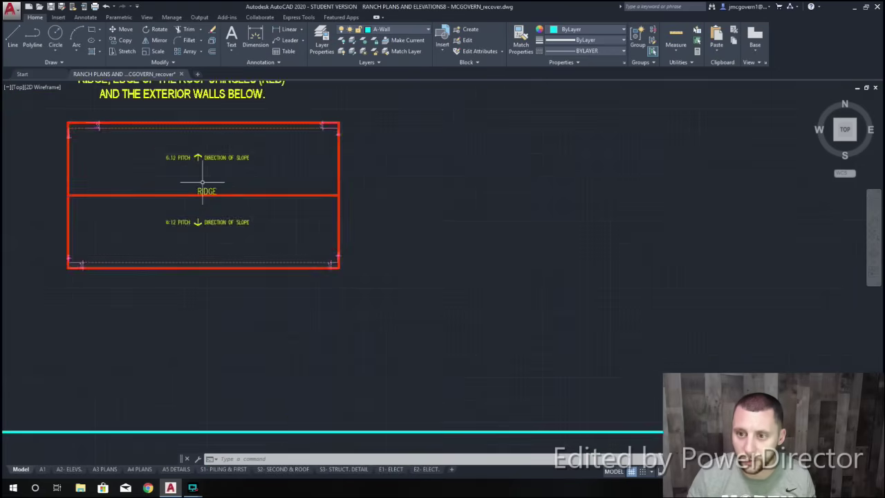
# Step: Start a line at the first corner of the roof outline in YOUR ROOF PLAN
pyautogui.click(15, 34)
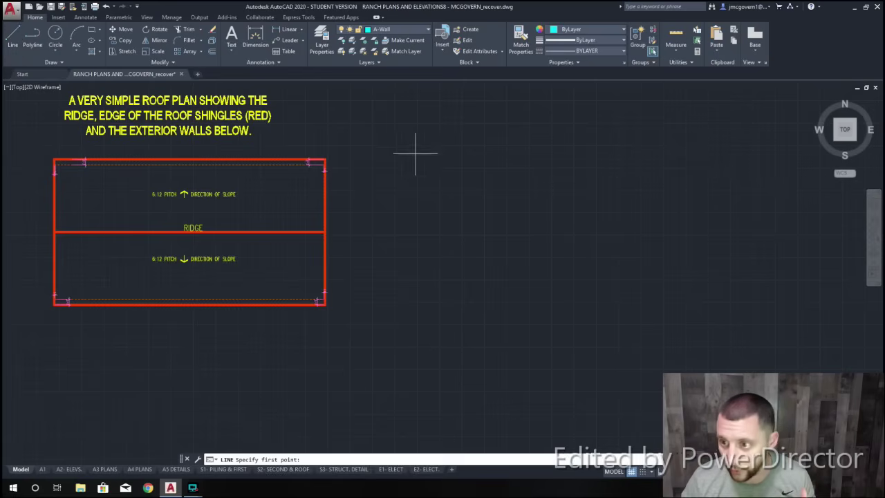
pyautogui.scroll(-4, 404, 182)
pyautogui.moveTo(404, 182); pyautogui.dragTo(375, 184, button='middle')
pyautogui.click(393, 180)
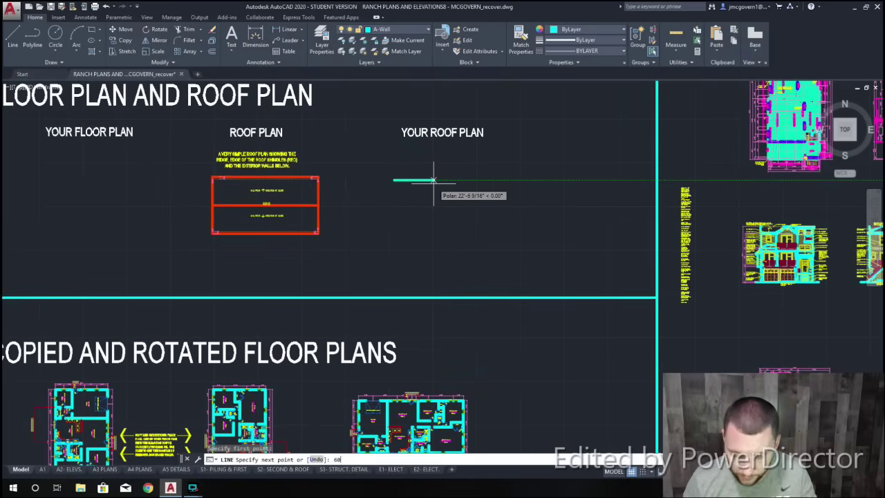
# Step: Draw the roof outline edges: 60' top, 30' right, 60' bottom, closing at the start corner
pyautogui.press('Return')
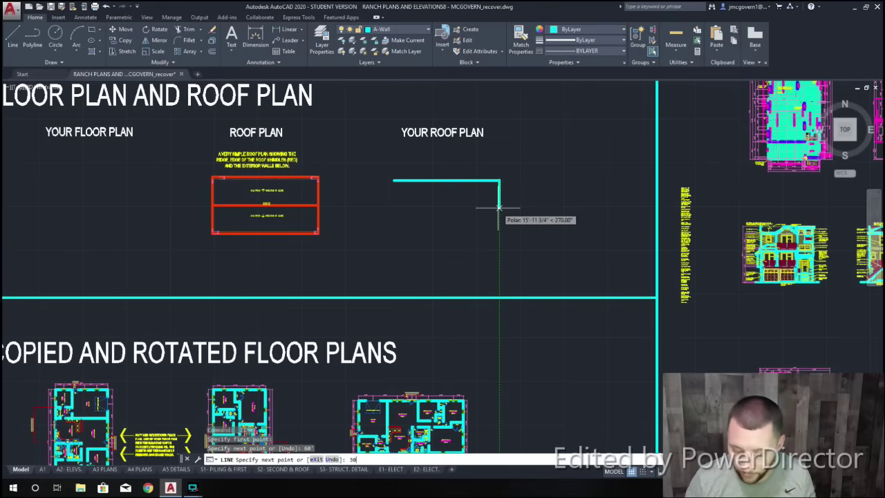
pyautogui.write("30'")
pyautogui.press('Return')
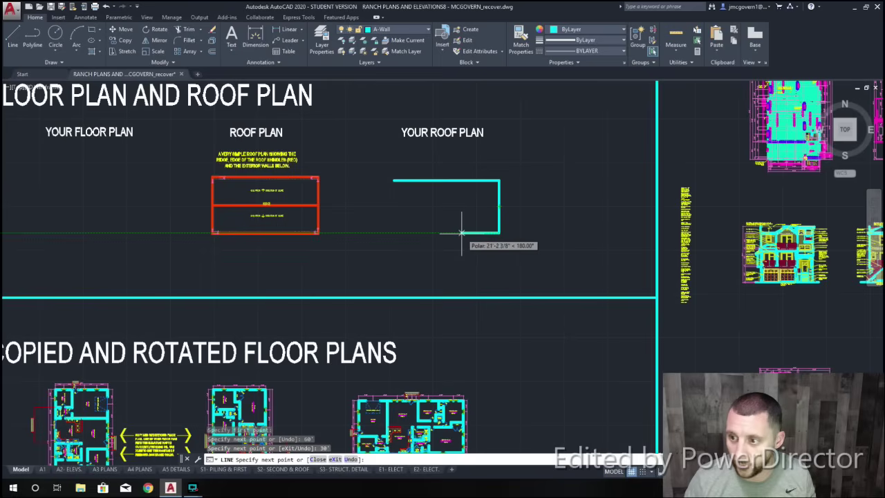
pyautogui.write("60'")
pyautogui.press('Return')
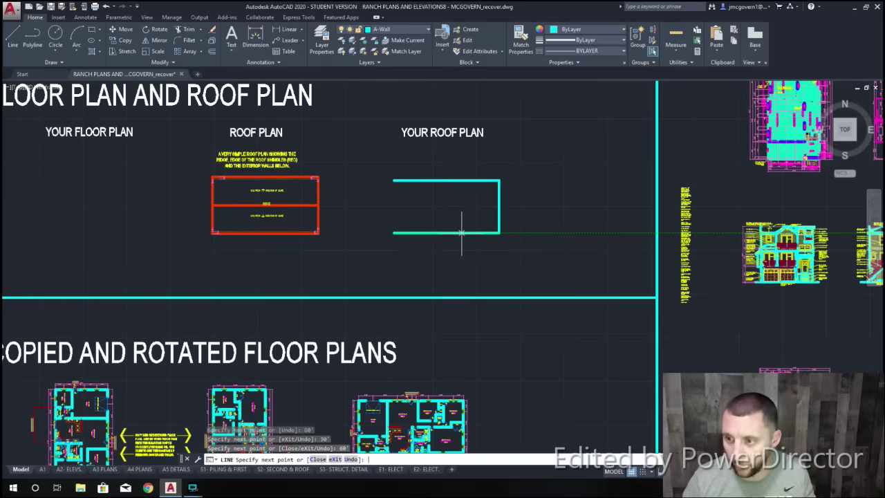
pyautogui.click(394, 181)
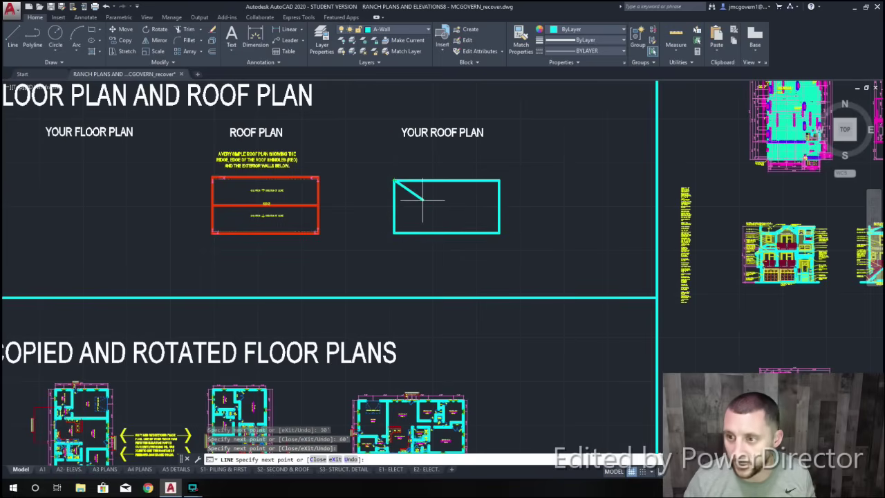
pyautogui.press('Escape')
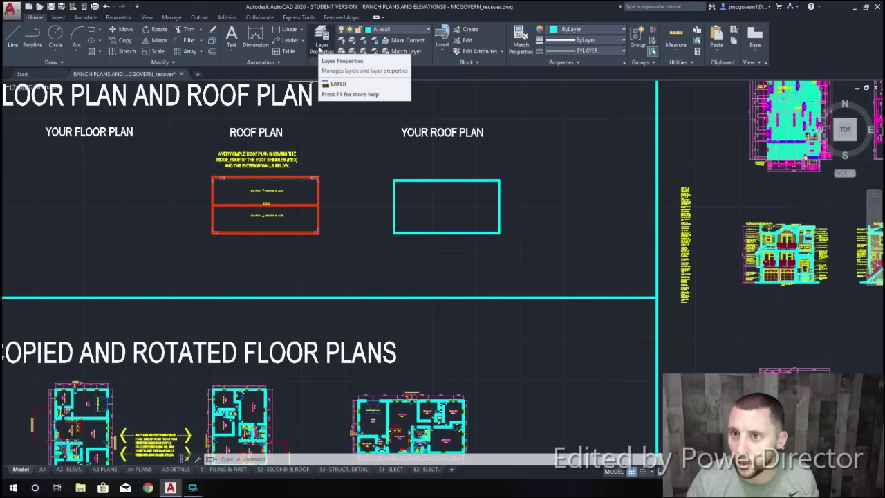
pyautogui.click(274, 60)
pyautogui.click(353, 62)
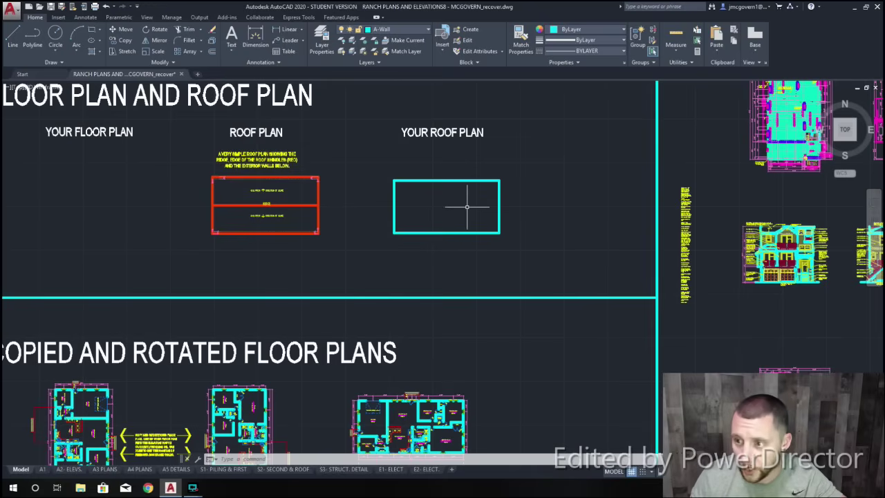
pyautogui.scroll(2, 465, 205)
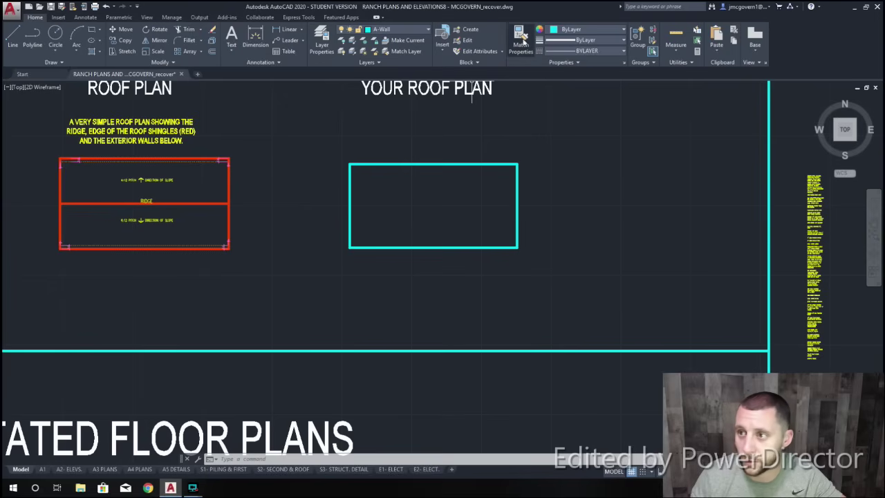
# Step: Match the sample roof plan's dashed wall line properties onto the new rectangle
pyautogui.click(520, 38)
pyautogui.scroll(4, 200, 157)
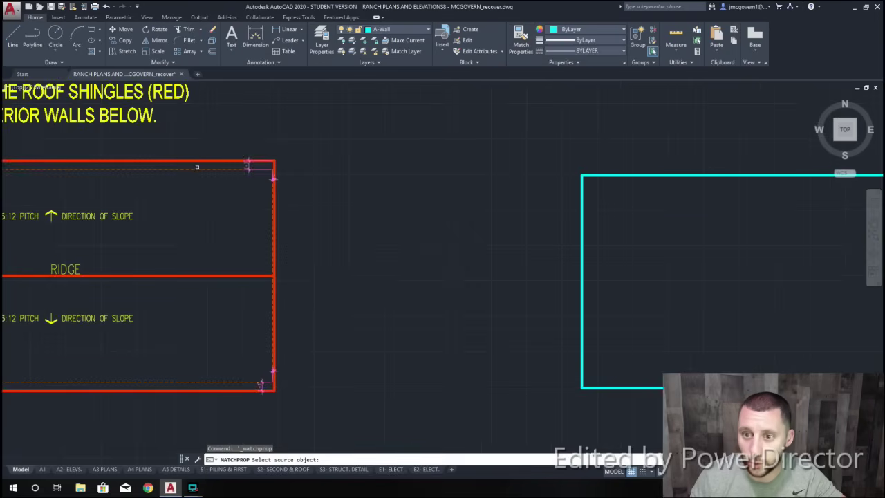
pyautogui.click(197, 168)
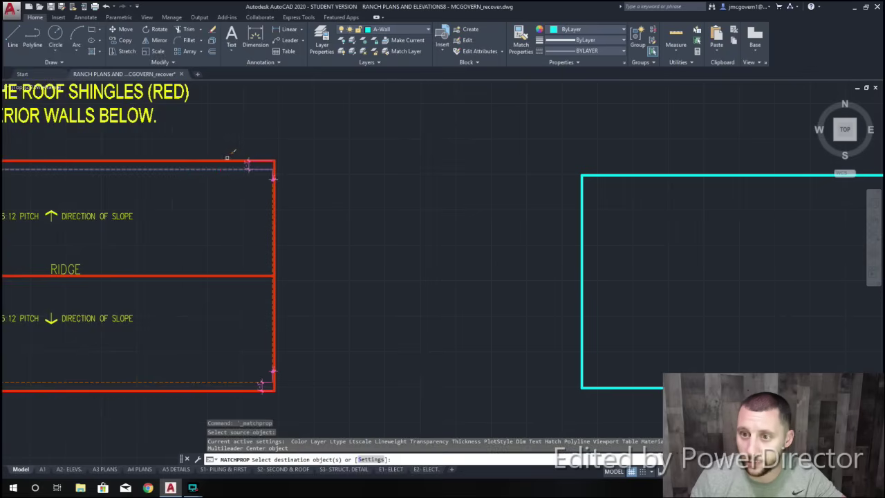
pyautogui.scroll(-4, 455, 195)
pyautogui.click(626, 182)
pyautogui.click(374, 297)
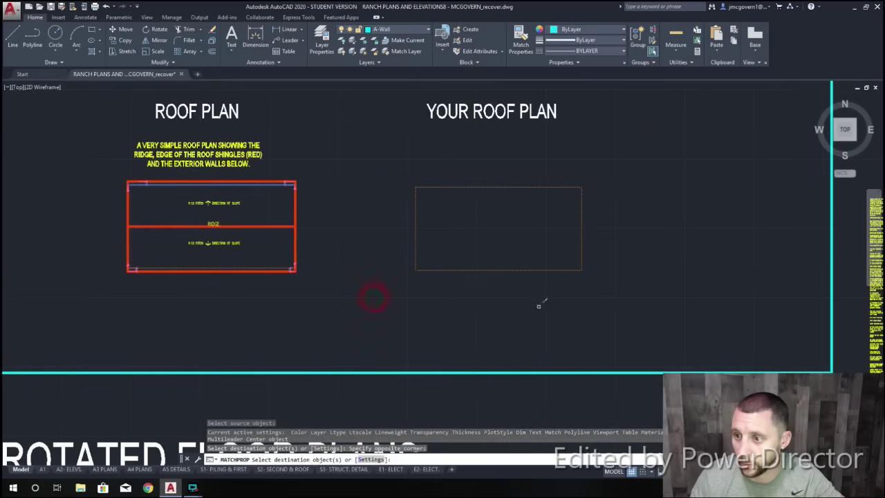
pyautogui.press('Escape')
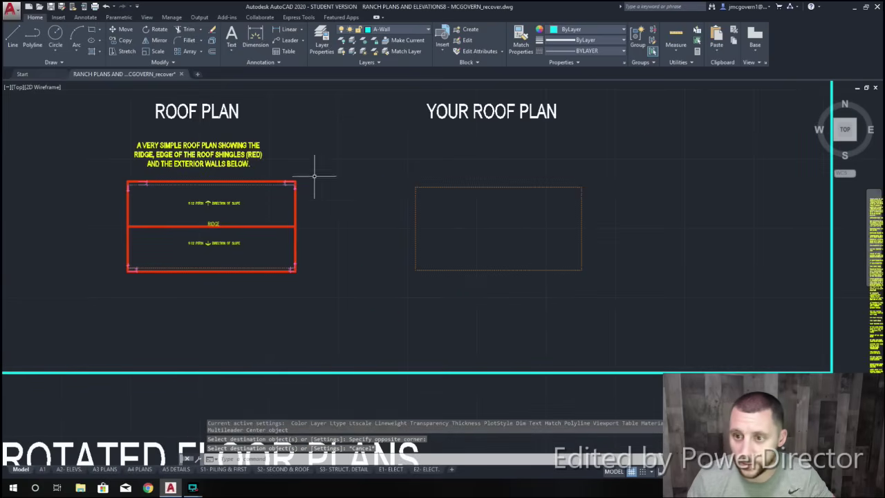
# Step: Centre the restyled rectangle in the view and start the Offset command
pyautogui.scroll(5, 141, 188)
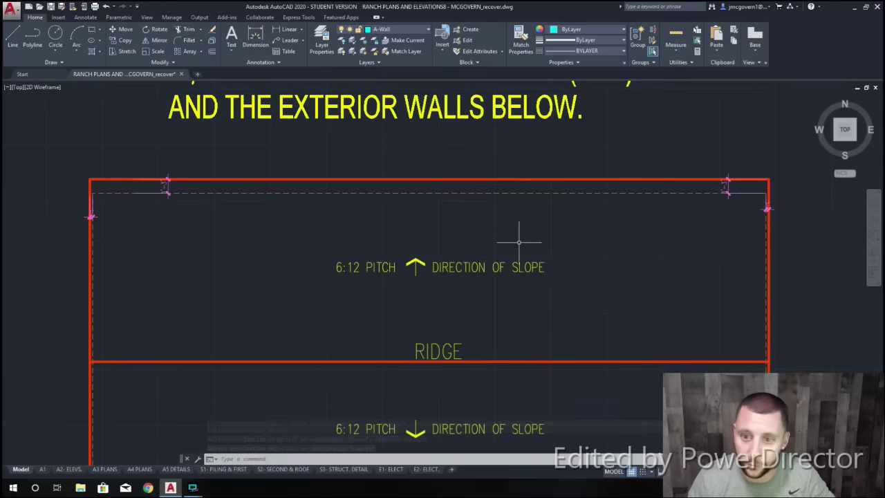
pyautogui.scroll(-4, 658, 191)
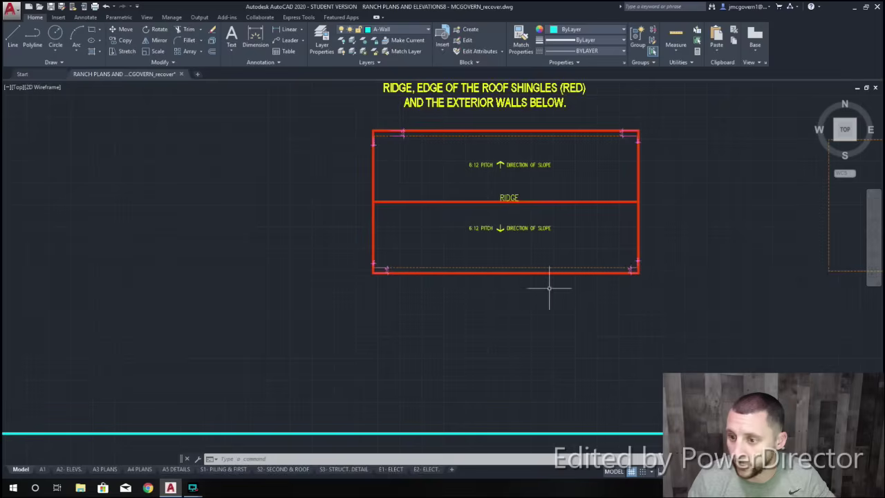
pyautogui.moveTo(857, 254); pyautogui.dragTo(294, 295, button='middle')
pyautogui.click(211, 52)
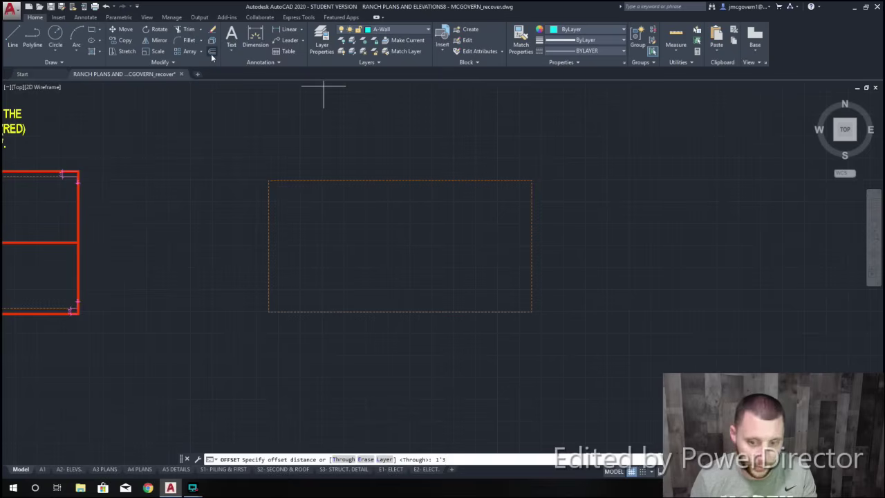
# Step: Offset the left wall 1'3 as a trial, then delete that misplaced copy
pyautogui.press('Return')
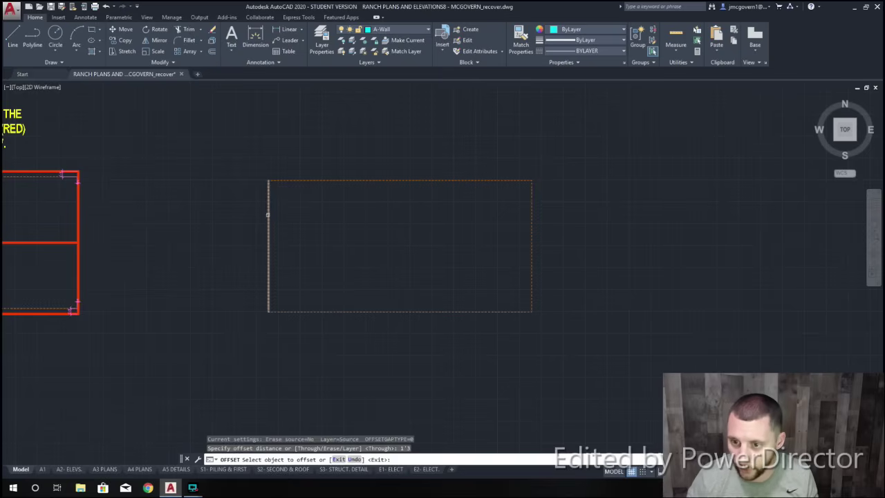
pyautogui.click(269, 216)
pyautogui.click(237, 220)
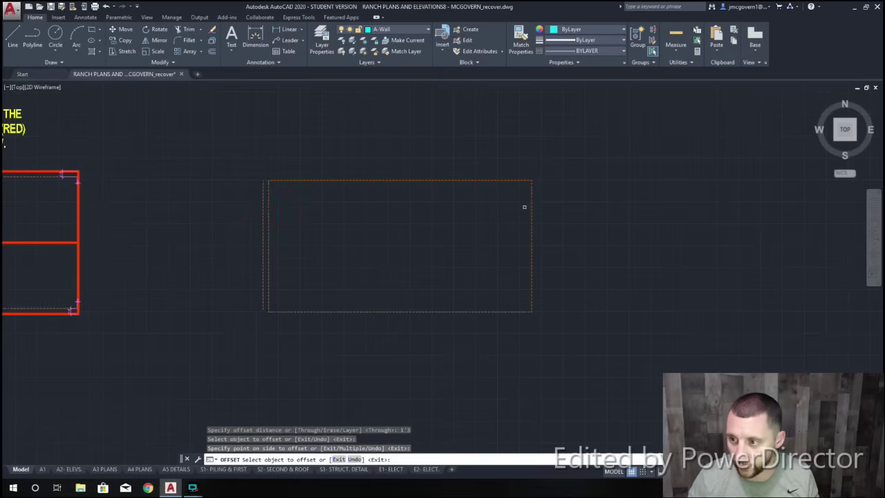
pyautogui.press('Escape')
pyautogui.click(264, 192)
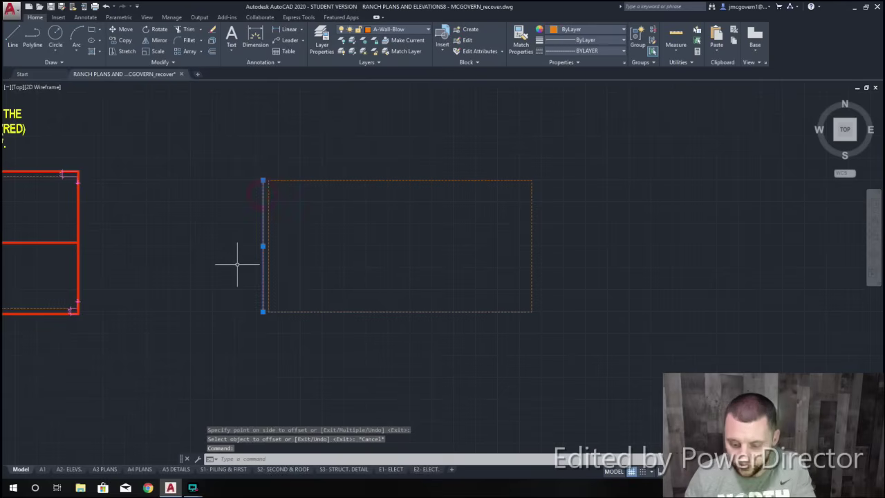
pyautogui.press('Delete')
# Step: Offset the rectangle's top and bottom edges 1'-3" outward as roof overhang lines
pyautogui.click(211, 52)
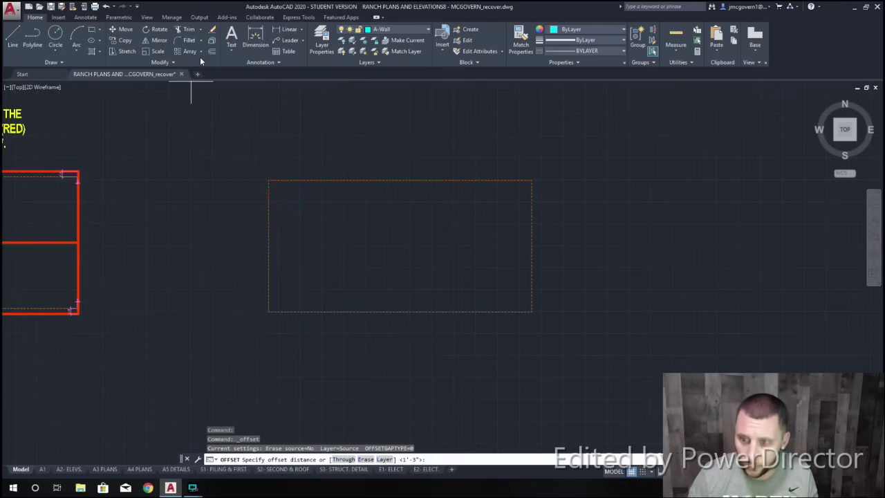
pyautogui.write("1'3")
pyautogui.press('Return')
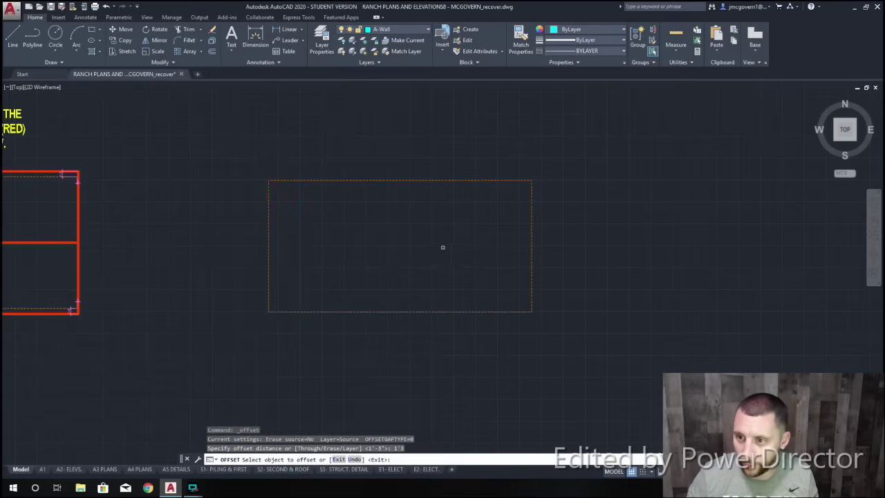
pyautogui.click(392, 179)
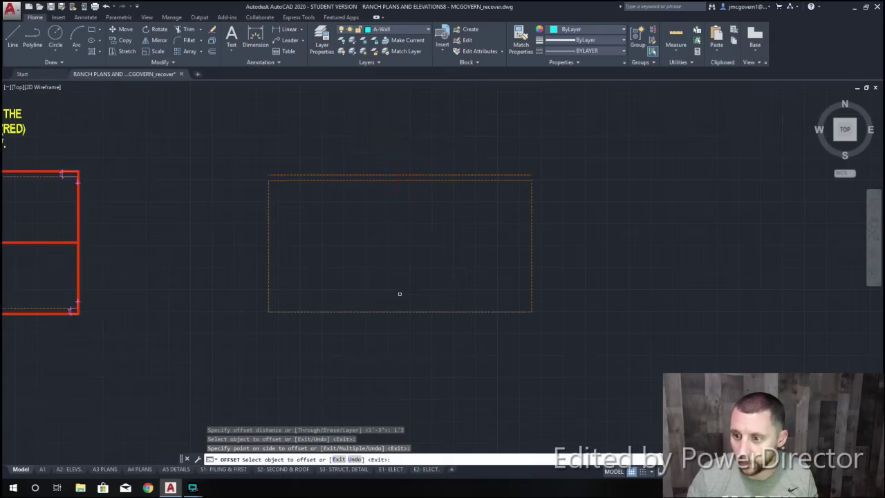
pyautogui.click(399, 311)
pyautogui.click(403, 338)
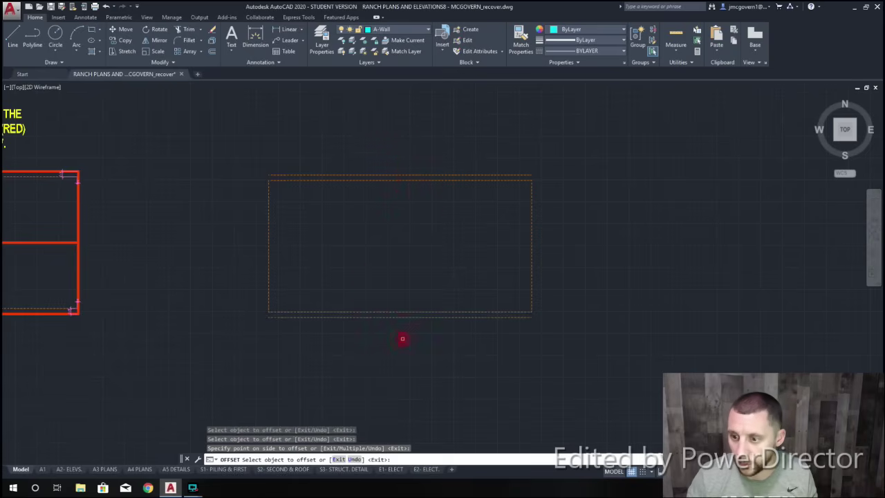
pyautogui.press('Escape')
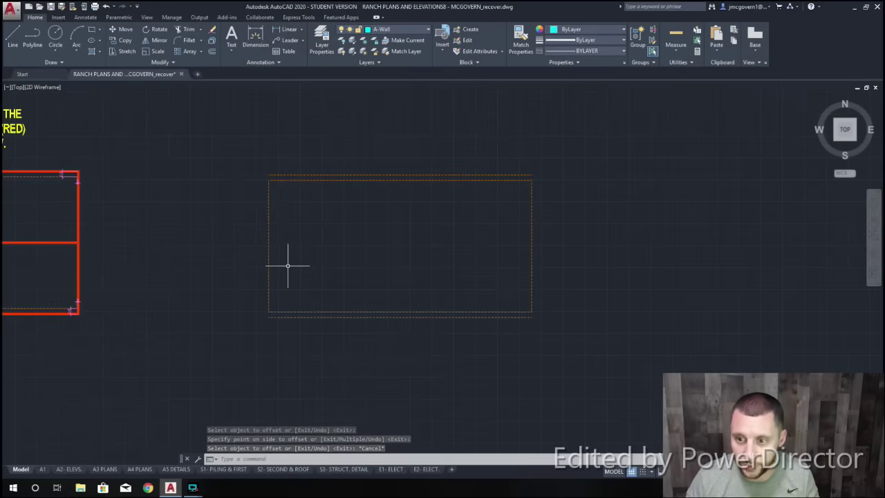
# Step: Offset the rectangle's left and right edges 3" outward
pyautogui.click(213, 52)
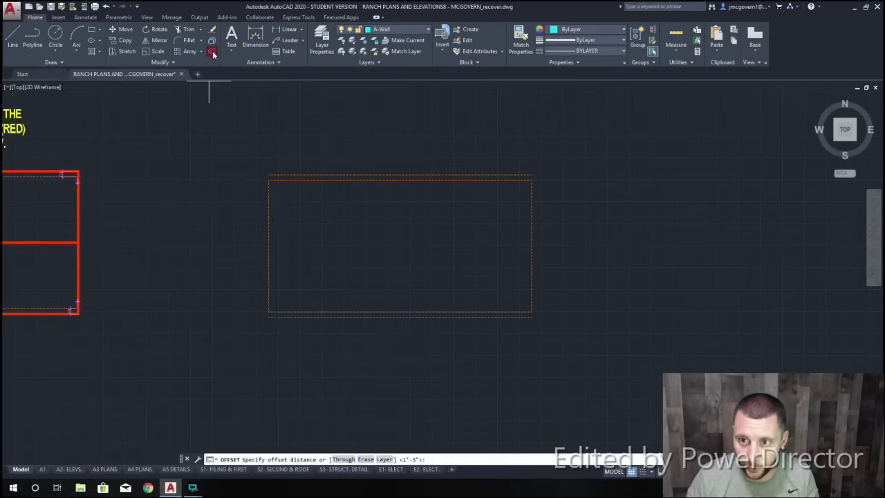
pyautogui.write('3')
pyautogui.press('Return')
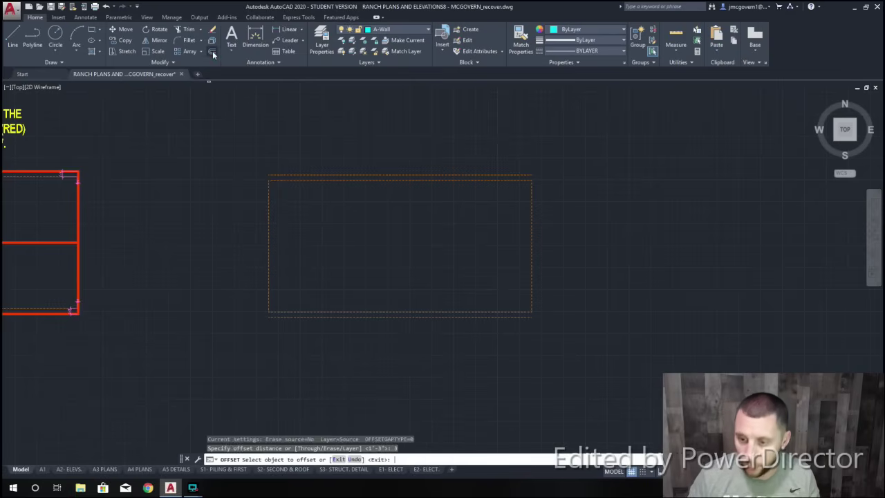
pyautogui.click(265, 231)
pyautogui.click(299, 229)
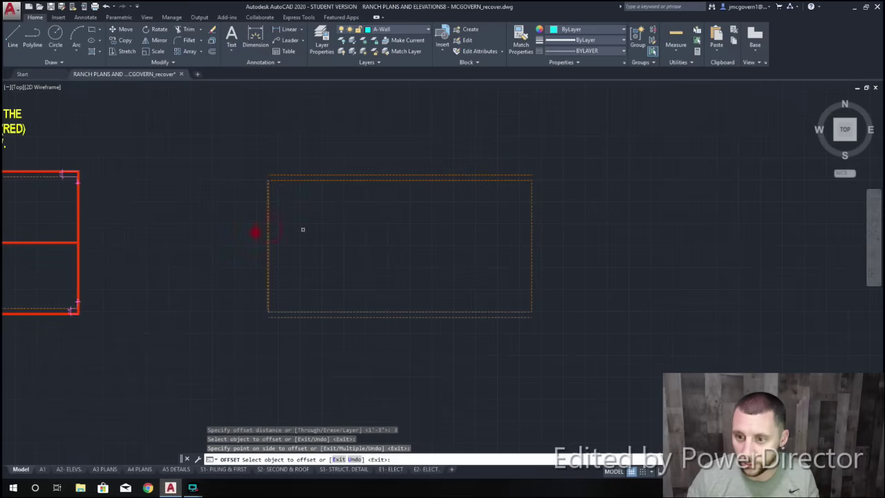
pyautogui.click(533, 221)
pyautogui.click(570, 217)
pyautogui.press('Escape')
pyautogui.scroll(5, 270, 180)
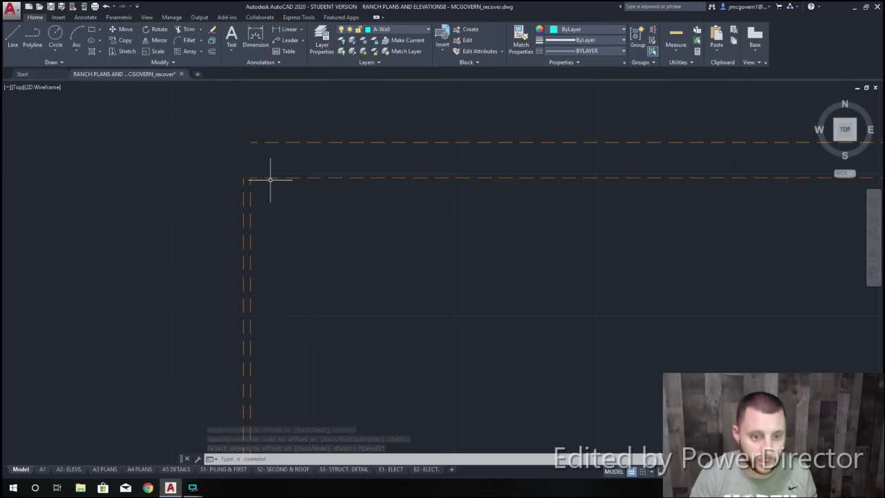
# Step: Fillet with radius 0 to join the top and left overhang lines at the top-left corner
pyautogui.write('fillet')
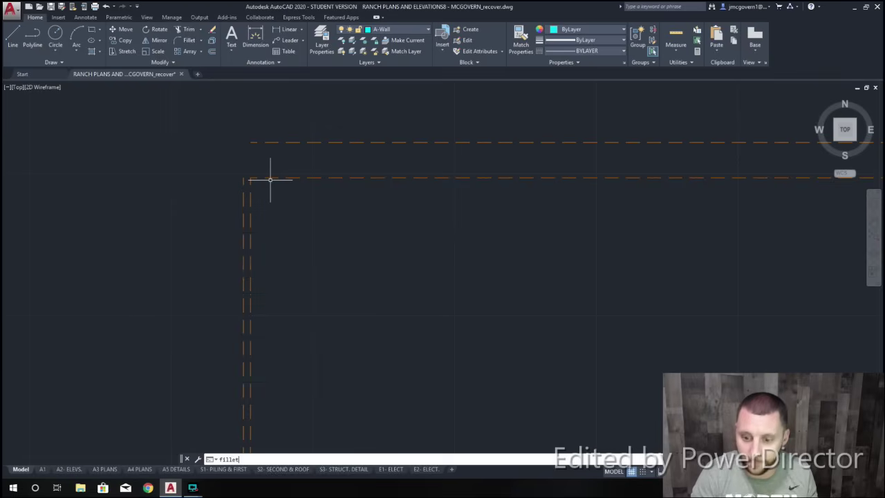
pyautogui.press('Return')
pyautogui.write('r')
pyautogui.press('Return')
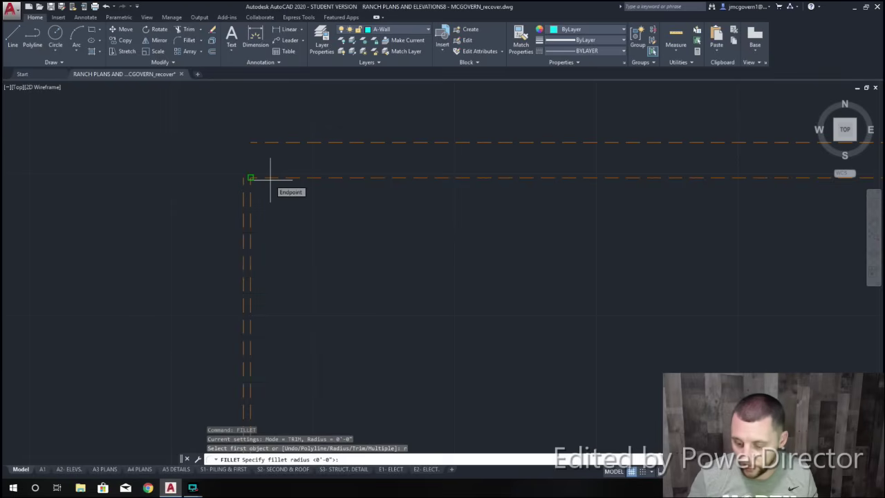
pyautogui.write('0')
pyautogui.press('Return')
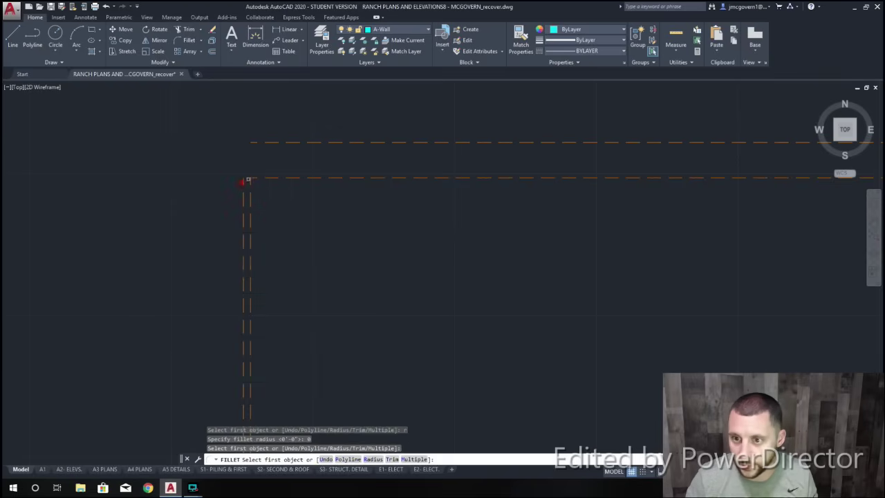
pyautogui.click(277, 144)
pyautogui.click(243, 182)
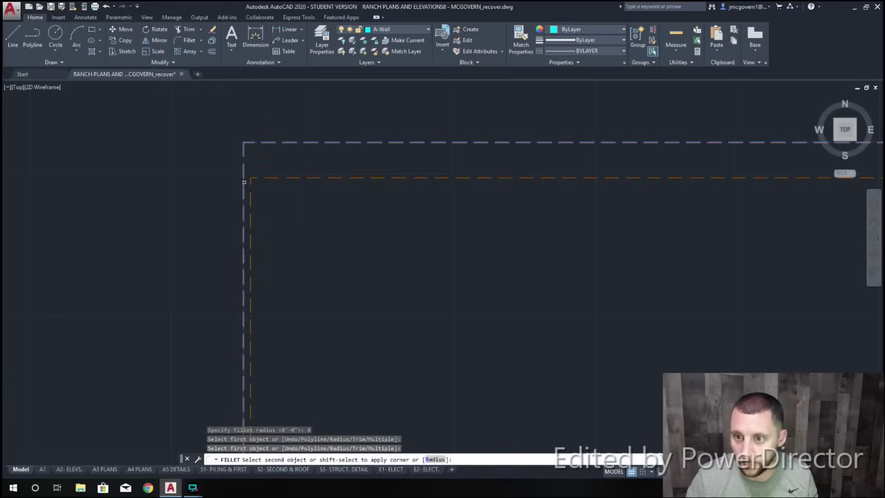
# Step: Join the top and right overhang lines into a sharp top-right corner
pyautogui.scroll(-5, 324, 183)
pyautogui.moveTo(449, 217); pyautogui.dragTo(192, 219, button='middle')
pyautogui.press('Return')
pyautogui.scroll(3, 464, 183)
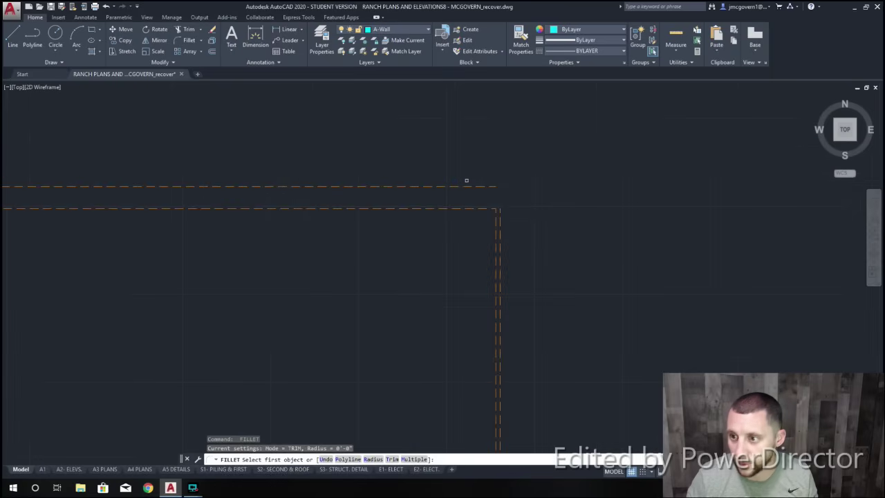
pyautogui.click(465, 186)
pyautogui.click(498, 209)
# Step: Join the right and bottom overhang lines into a sharp lower-right corner
pyautogui.scroll(-5, 494, 277)
pyautogui.moveTo(494, 276); pyautogui.dragTo(477, 194, button='middle')
pyautogui.scroll(3, 478, 260)
pyautogui.press('Escape')
pyautogui.press('Return')
pyautogui.click(480, 264)
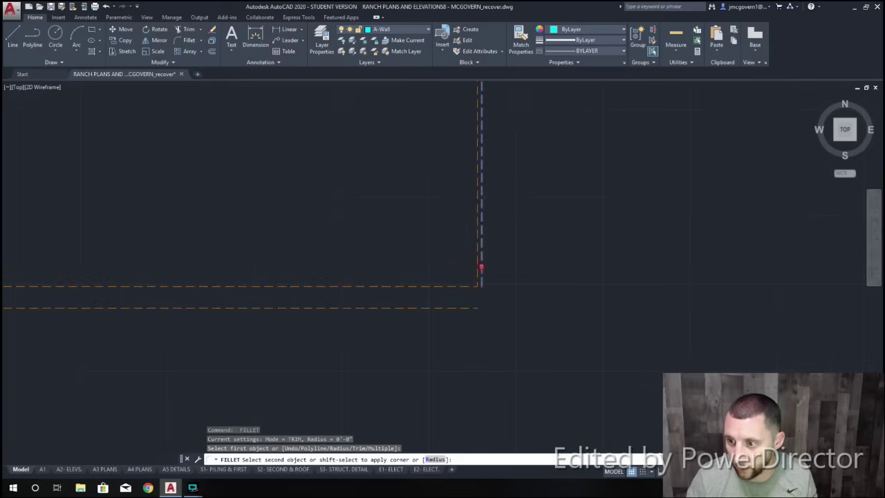
pyautogui.click(462, 308)
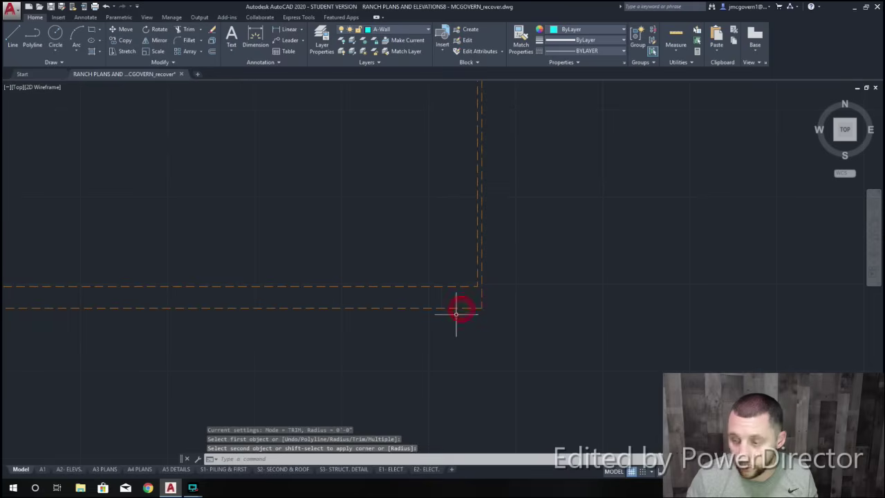
# Step: Join the bottom and left overhang lines at the lower-left corner, closing the outline
pyautogui.scroll(-3, 404, 312)
pyautogui.moveTo(302, 314); pyautogui.dragTo(443, 298, button='middle')
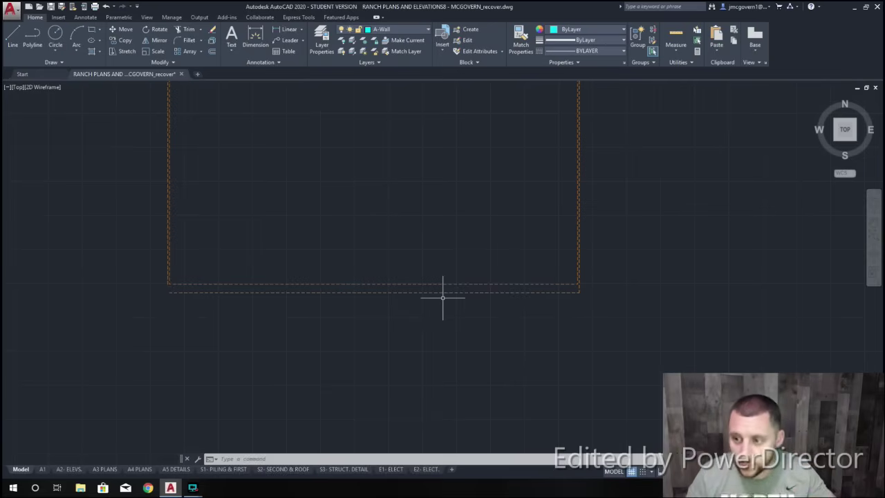
pyautogui.write('f')
pyautogui.press('Return')
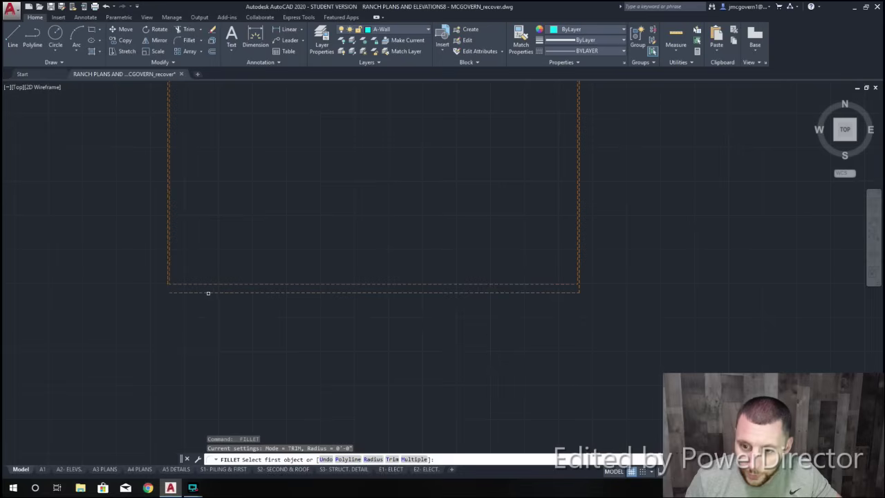
pyautogui.click(207, 292)
pyautogui.click(169, 274)
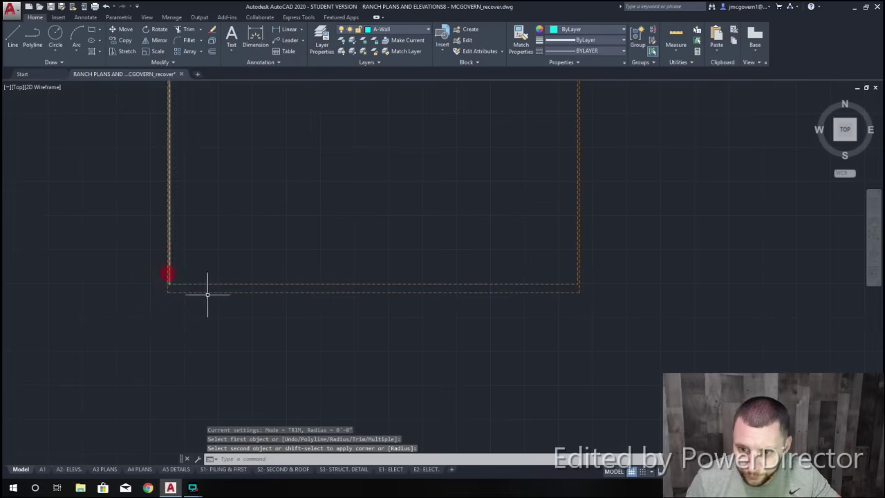
pyautogui.moveTo(306, 302)
pyautogui.mouseDown(button='middle')
pyautogui.moveTo(276, 384)
pyautogui.moveTo(283, 377)
pyautogui.mouseUp(button='middle')
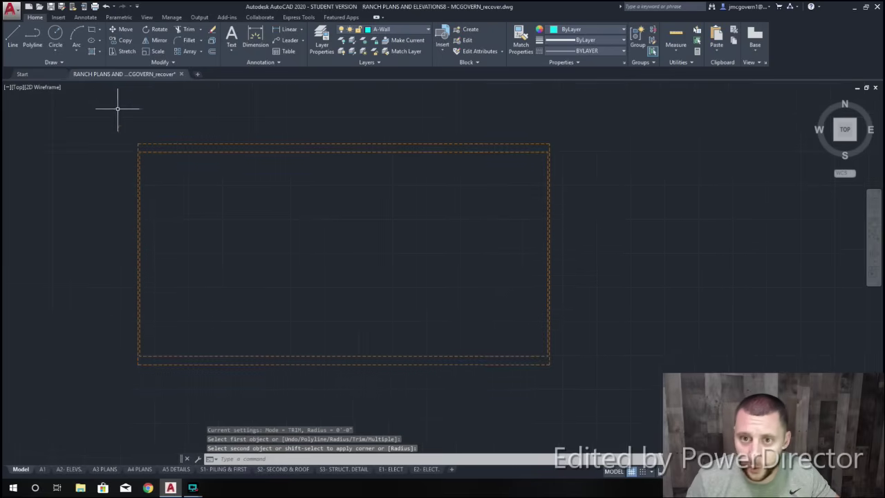
pyautogui.click(12, 38)
pyautogui.scroll(3, 131, 242)
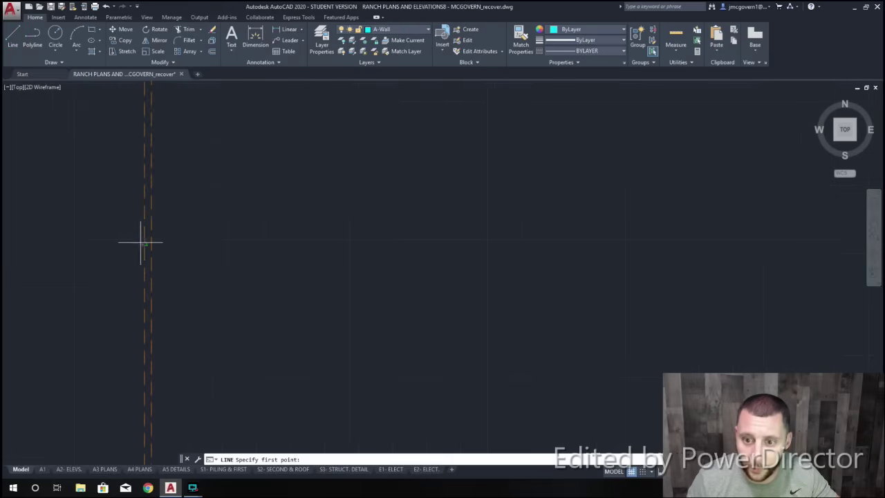
# Step: Draw the ridge line across the roof from the left wall to the right wall
pyautogui.click(145, 244)
pyautogui.scroll(-2, 146, 244)
pyautogui.scroll(2, 336, 252)
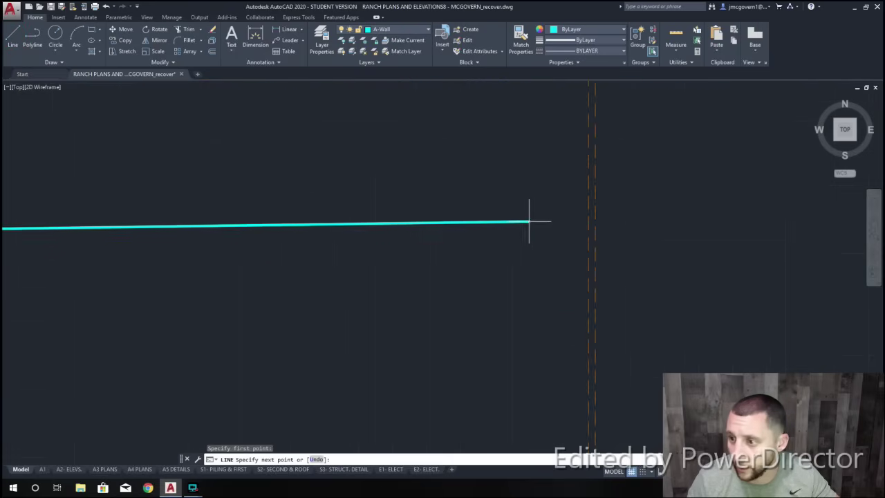
pyautogui.click(595, 243)
pyautogui.press('Escape')
pyautogui.scroll(-2, 595, 243)
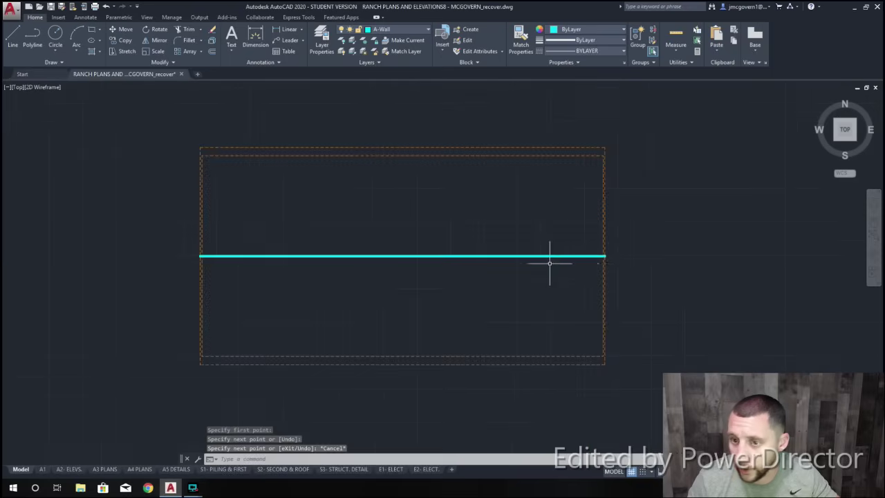
pyautogui.scroll(-3, 577, 257)
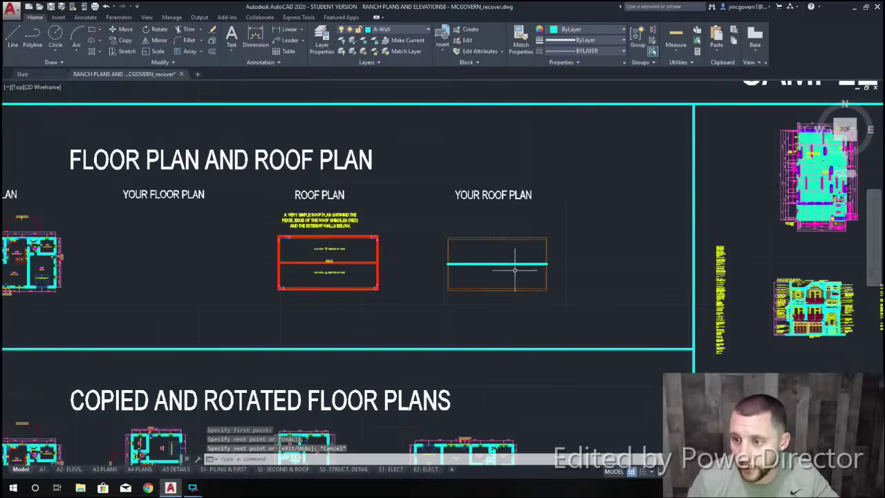
# Step: Match properties from the sample's red roof line onto the new roof outline
pyautogui.click(521, 40)
pyautogui.scroll(8, 384, 239)
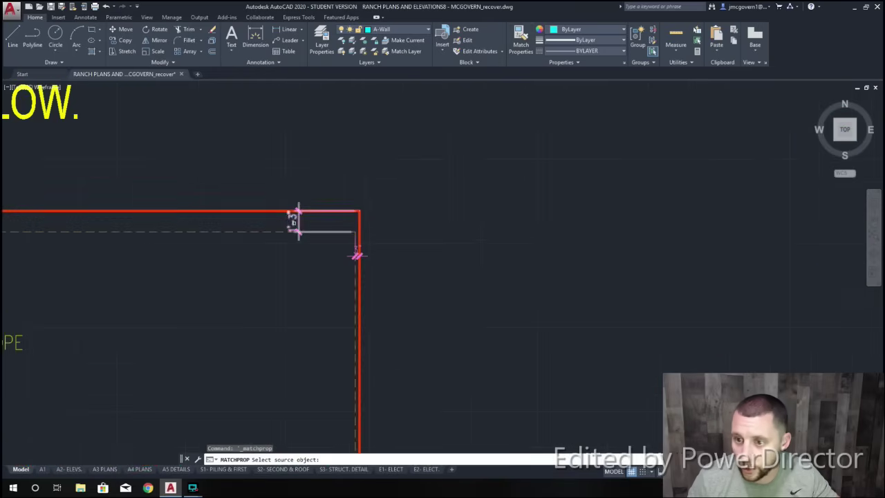
pyautogui.click(357, 255)
pyautogui.scroll(-6, 351, 220)
pyautogui.scroll(6, 523, 228)
pyautogui.click(508, 247)
pyautogui.scroll(-4, 508, 247)
pyautogui.click(471, 227)
pyautogui.scroll(-3, 408, 167)
# Step: Apply the red roof-edge style to the ridge line and the remaining lower-right corner lines
pyautogui.click(500, 198)
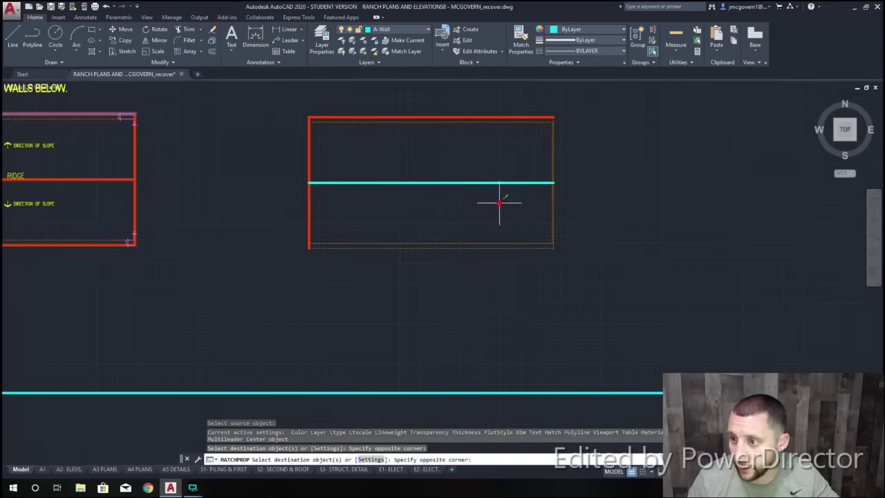
pyautogui.click(468, 173)
pyautogui.scroll(5, 546, 239)
pyautogui.click(537, 231)
pyautogui.click(506, 259)
pyautogui.scroll(-5, 515, 250)
pyautogui.press('Escape')
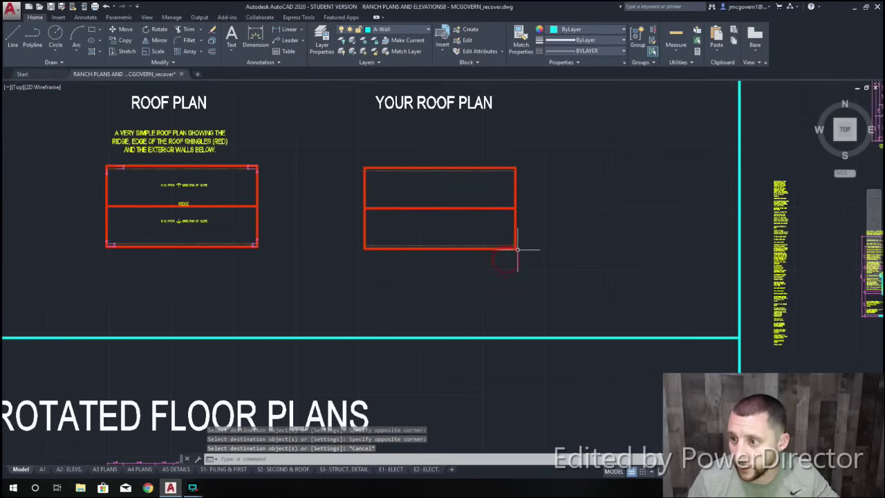
pyautogui.scroll(5, 198, 228)
pyautogui.click(198, 225)
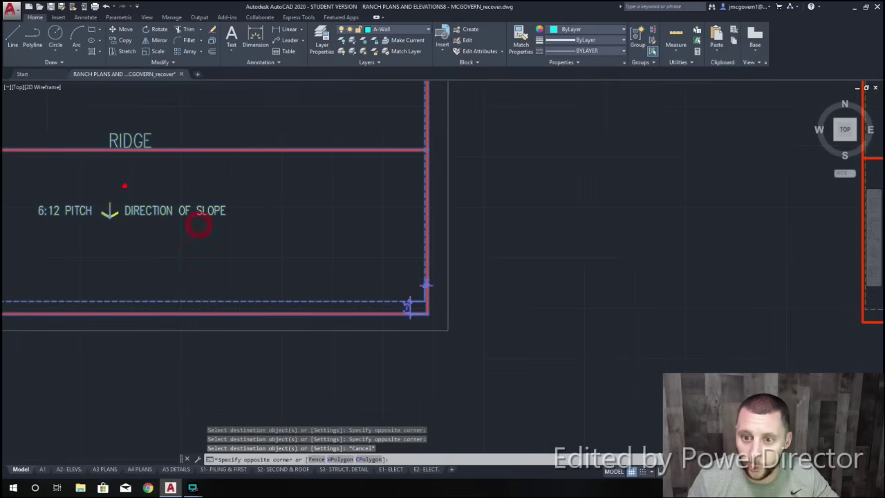
pyautogui.scroll(-5, 126, 184)
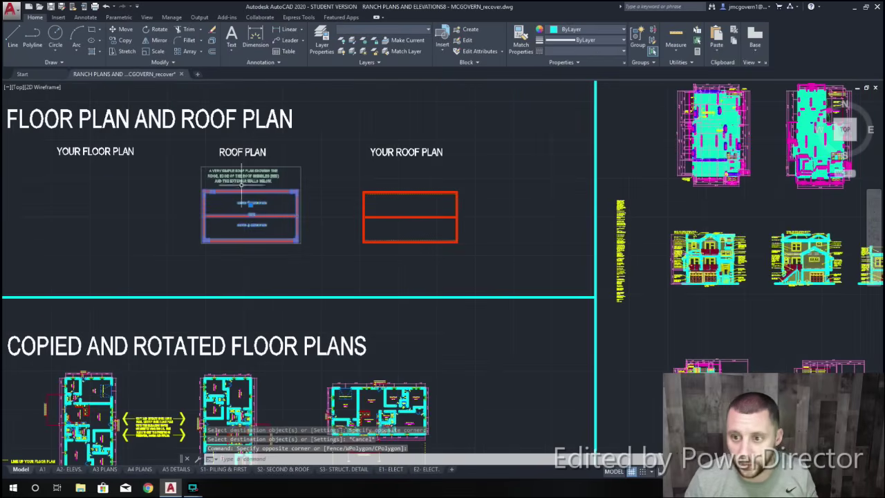
pyautogui.press('Escape')
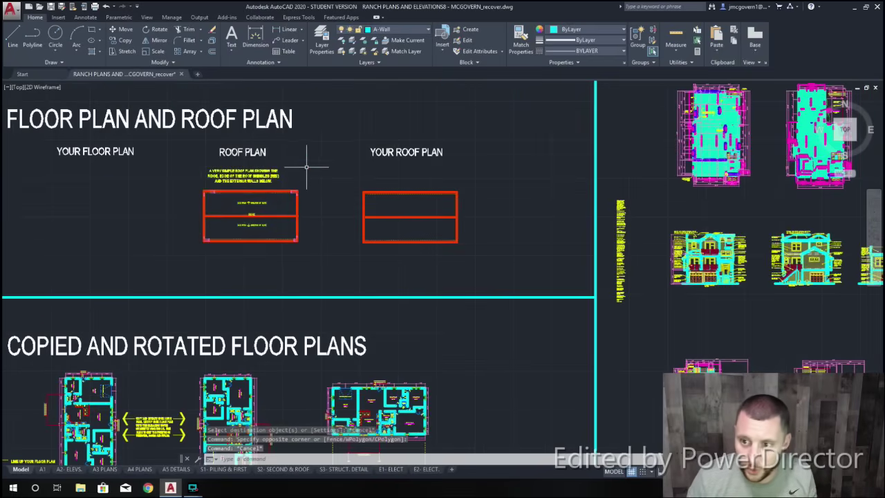
# Step: Ungroup the sample roof plan with UN so its labels can be selected
pyautogui.click(307, 165)
pyautogui.click(183, 251)
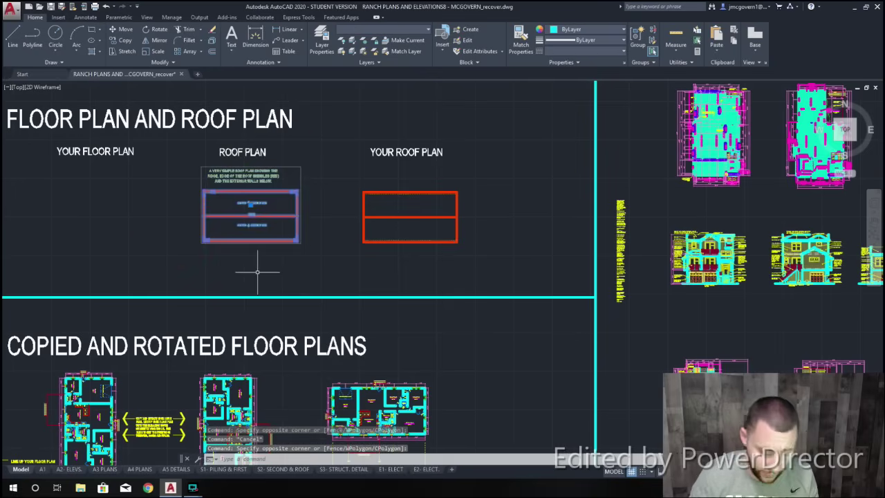
pyautogui.write('un')
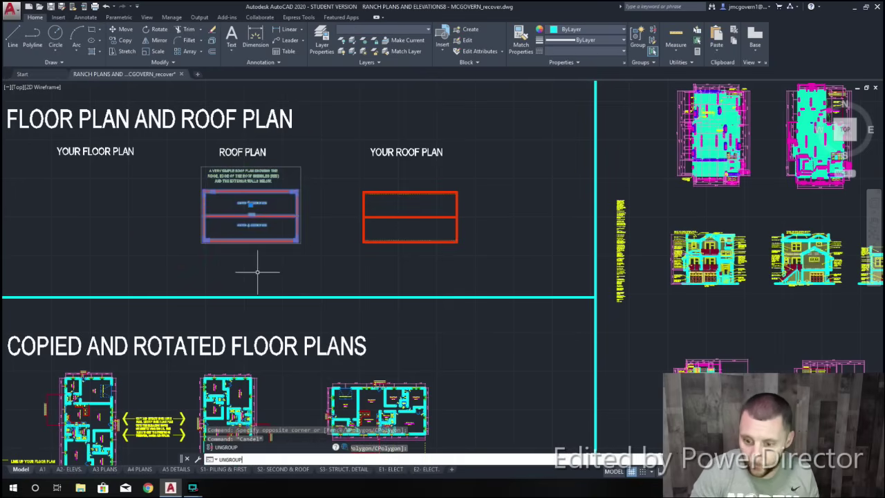
pyautogui.press('Return')
pyautogui.scroll(5, 257, 228)
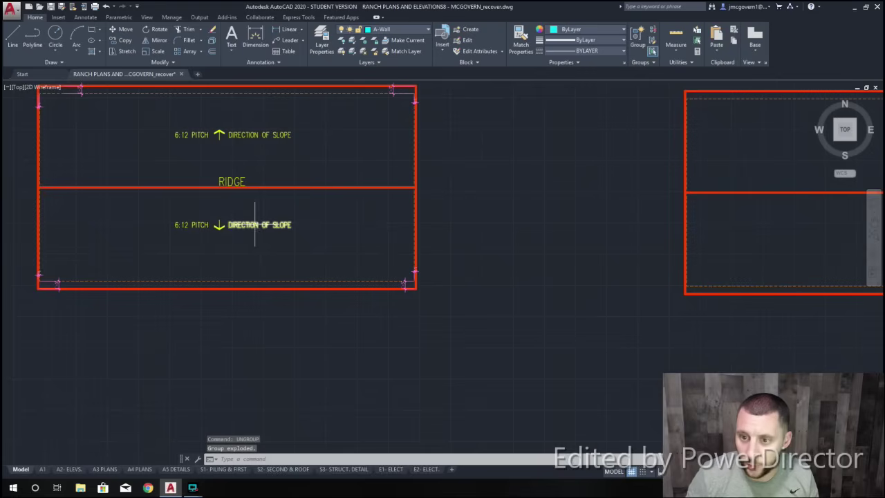
# Step: Copy the RIDGE label and both 6:12 pitch notes into your roof plan
pyautogui.click(306, 245)
pyautogui.click(187, 164)
pyautogui.click(272, 198)
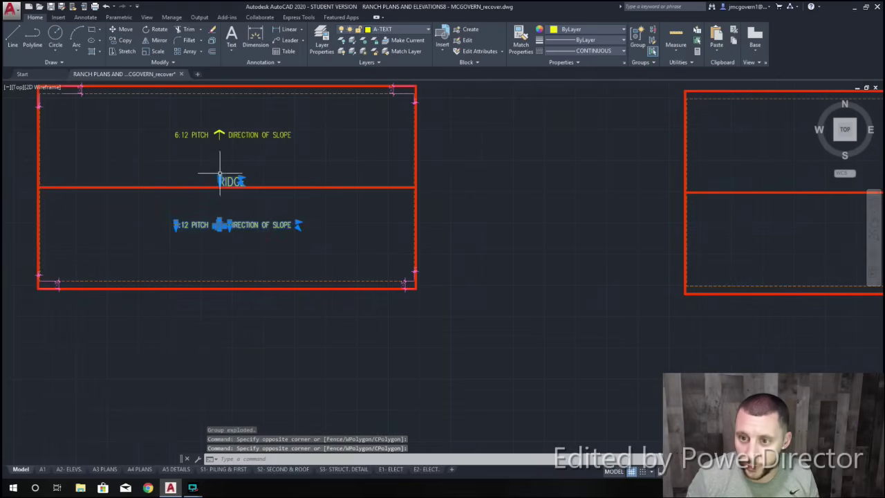
pyautogui.click(153, 115)
pyautogui.click(316, 155)
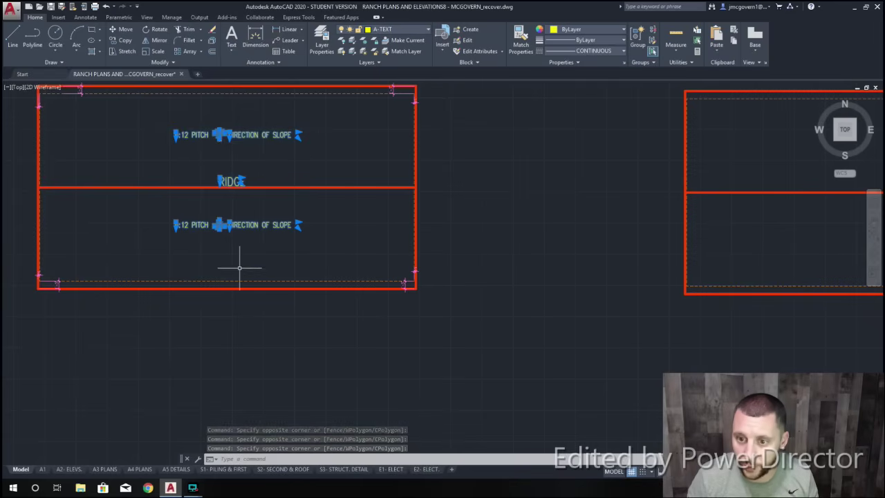
pyautogui.scroll(-3, 251, 219)
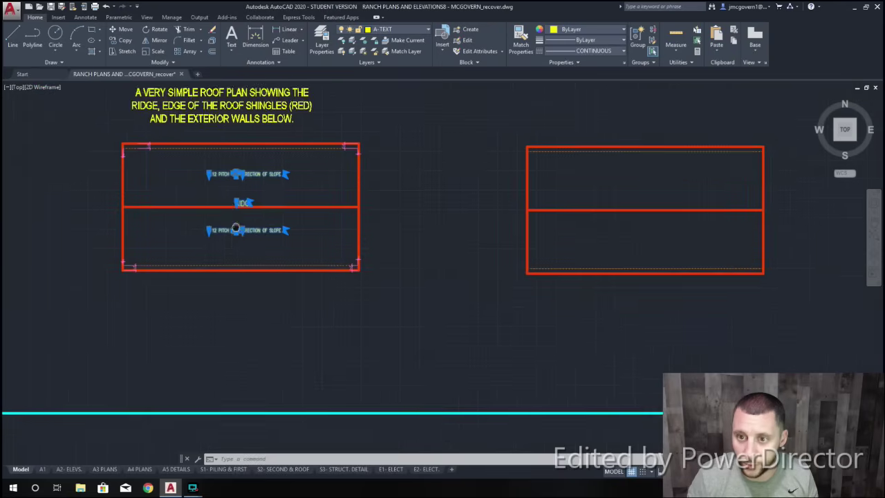
pyautogui.write('copy')
pyautogui.press('Return')
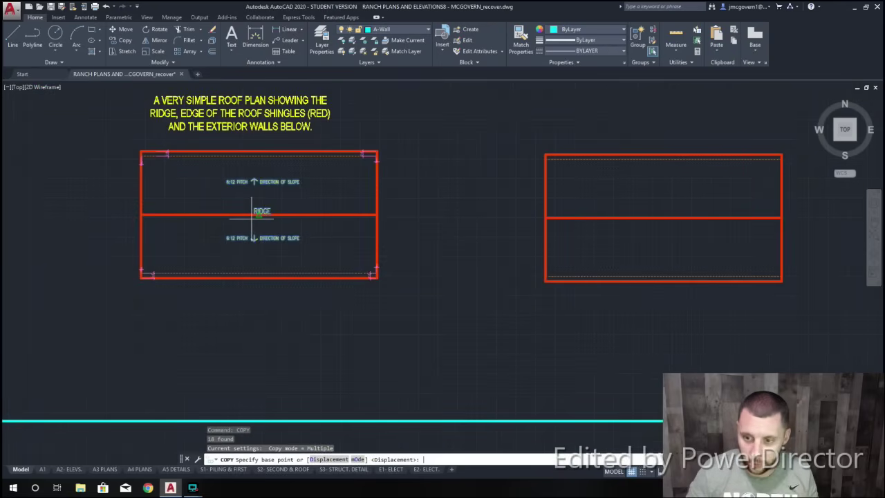
pyautogui.click(209, 220)
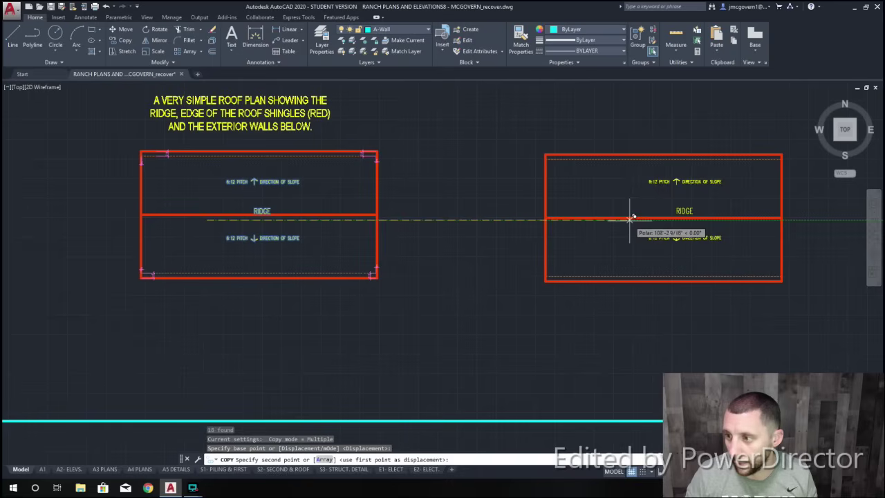
pyautogui.click(610, 219)
pyautogui.press('Escape')
pyautogui.moveTo(524, 193); pyautogui.dragTo(239, 186, button='middle')
pyautogui.scroll(5, 270, 174)
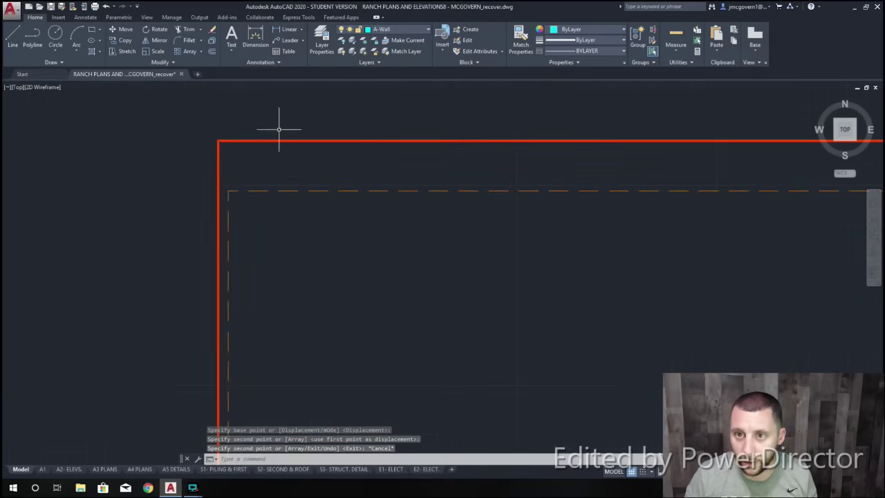
# Step: Add linear dimensions of 1'-3" and 3" for the overhang at the roof corner
pyautogui.click(285, 30)
pyautogui.click(228, 190)
pyautogui.click(218, 142)
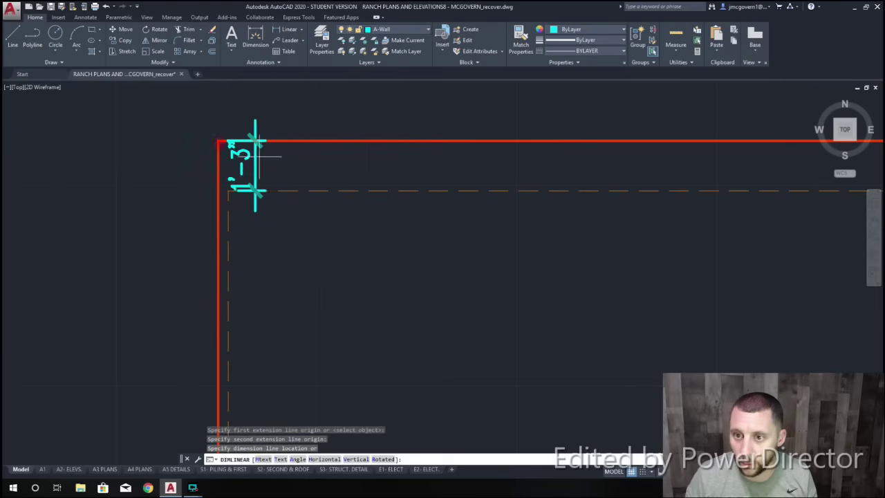
pyautogui.click(426, 177)
pyautogui.press('Return')
pyautogui.click(228, 191)
pyautogui.click(218, 192)
pyautogui.click(226, 298)
# Step: Pan and zoom past the floor plans and elevations to the WALL SECTION detail
pyautogui.scroll(-5, 401, 282)
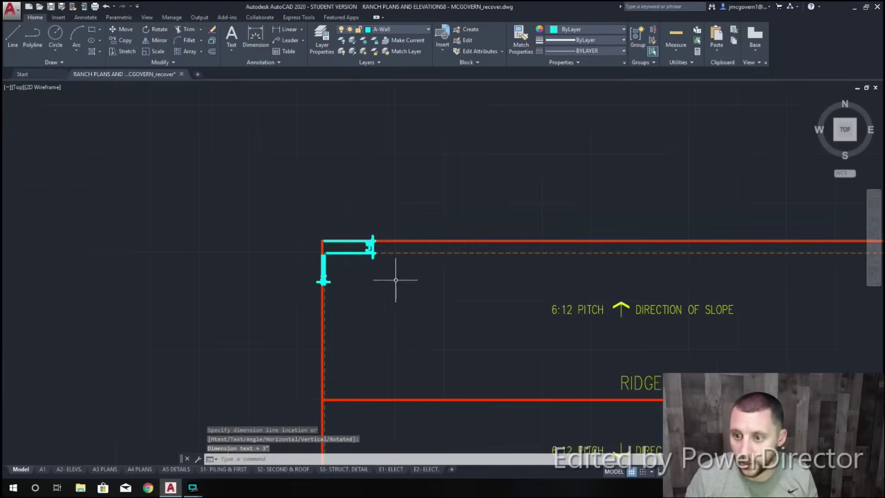
pyautogui.moveTo(402, 282); pyautogui.dragTo(262, 227, button='middle')
pyautogui.moveTo(835, 347)
pyautogui.mouseDown(button='middle')
pyautogui.moveTo(644, 297)
pyautogui.moveTo(516, 284)
pyautogui.mouseUp(button='middle')
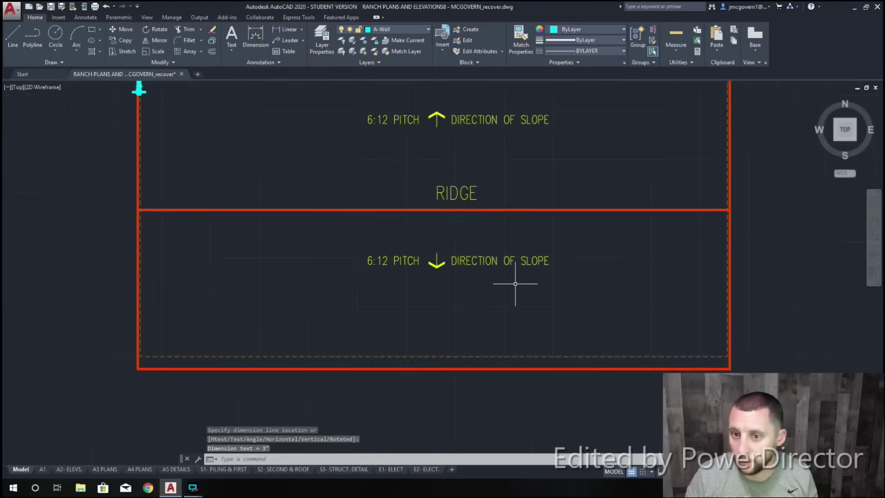
pyautogui.scroll(-4, 515, 283)
pyautogui.moveTo(470, 300); pyautogui.dragTo(544, 251, button='middle')
pyautogui.scroll(4, 512, 208)
pyautogui.moveTo(219, 341); pyautogui.dragTo(451, 206, button='middle')
pyautogui.moveTo(546, 213); pyautogui.dragTo(601, 175, button='middle')
pyautogui.scroll(4, 422, 291)
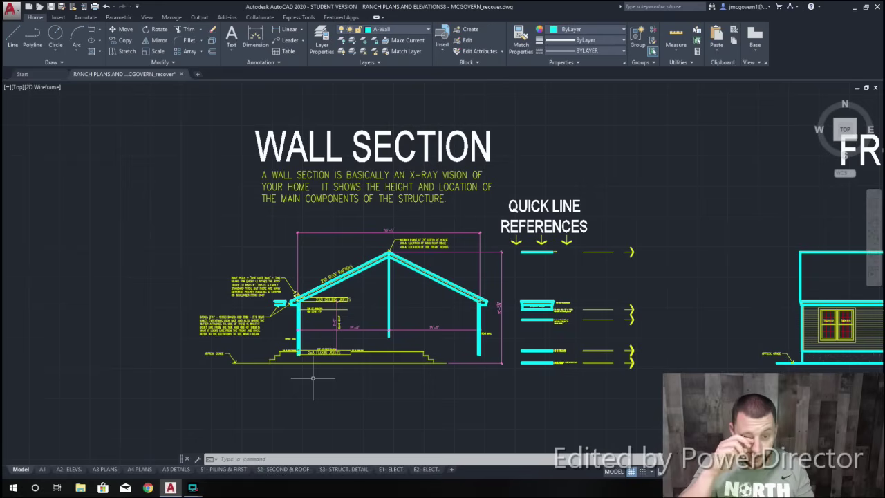
pyautogui.scroll(-6, 524, 281)
pyautogui.scroll(8, 813, 294)
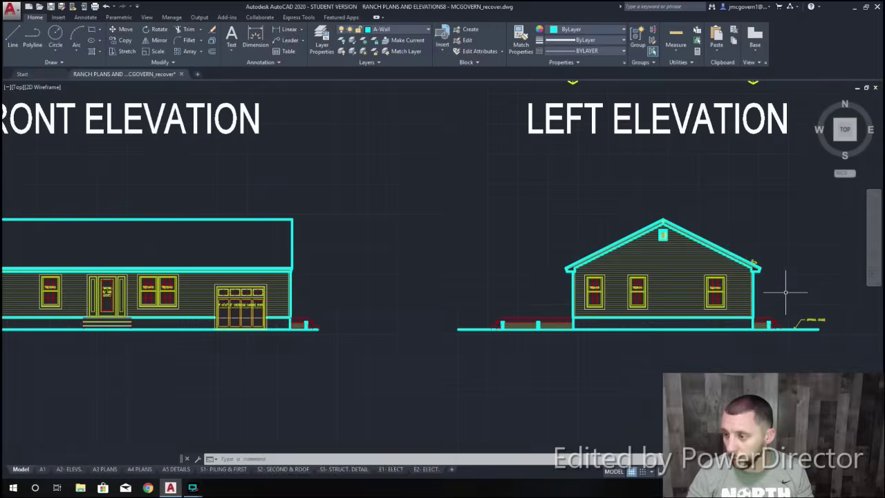
pyautogui.scroll(3, 778, 301)
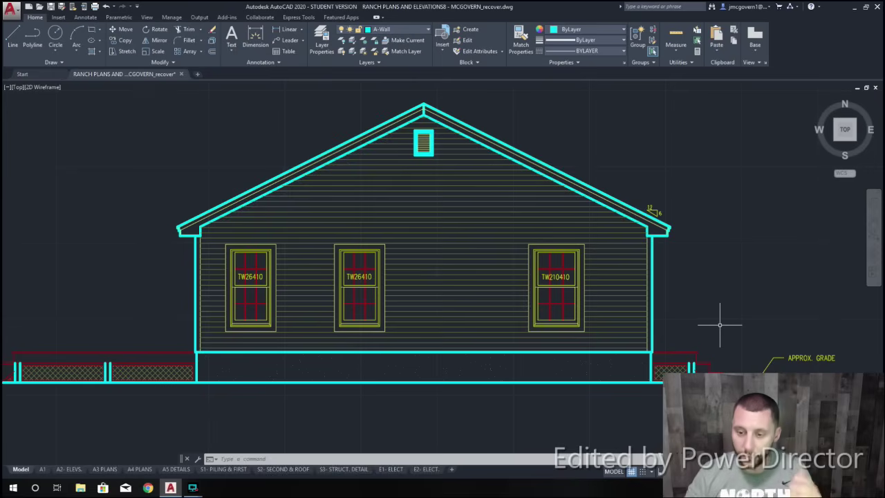
pyautogui.scroll(-6, 719, 323)
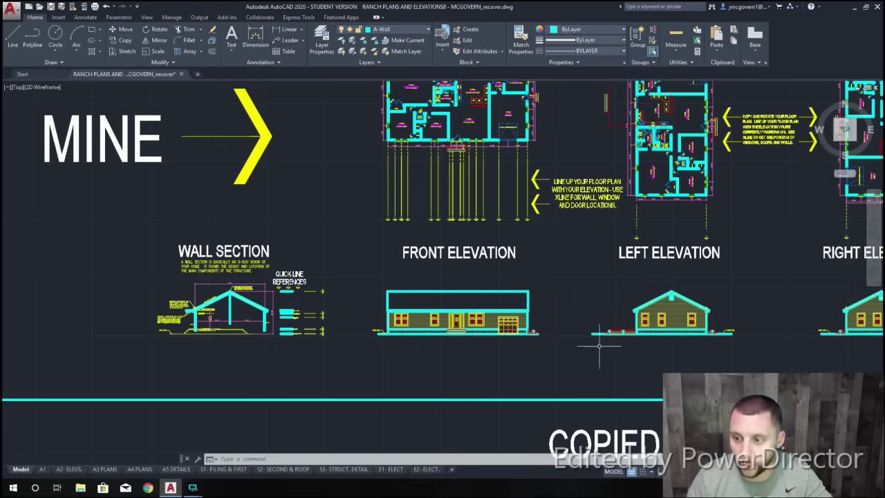
pyautogui.scroll(5, 190, 313)
pyautogui.scroll(3, 211, 315)
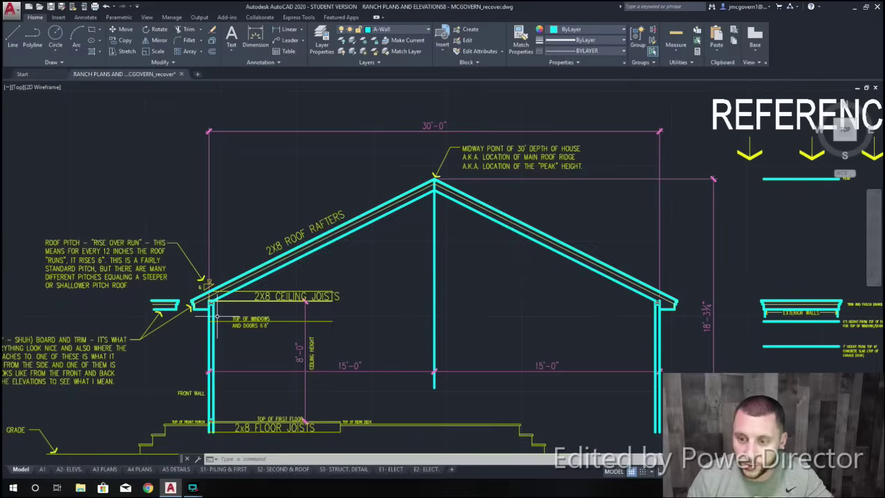
pyautogui.scroll(-4, 355, 245)
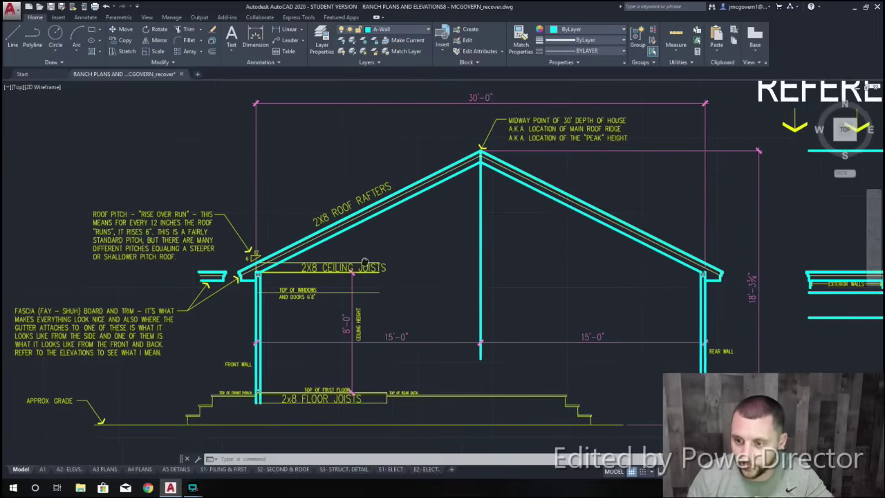
pyautogui.scroll(1, 342, 232)
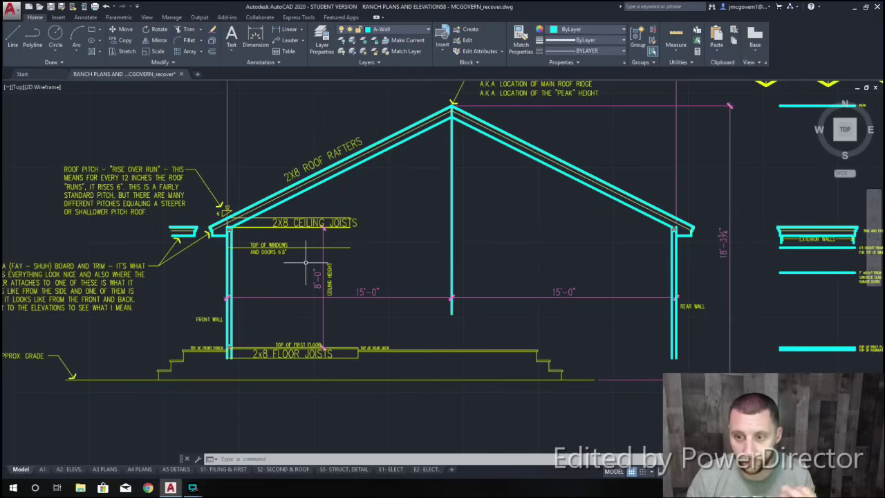
pyautogui.scroll(-3, 305, 263)
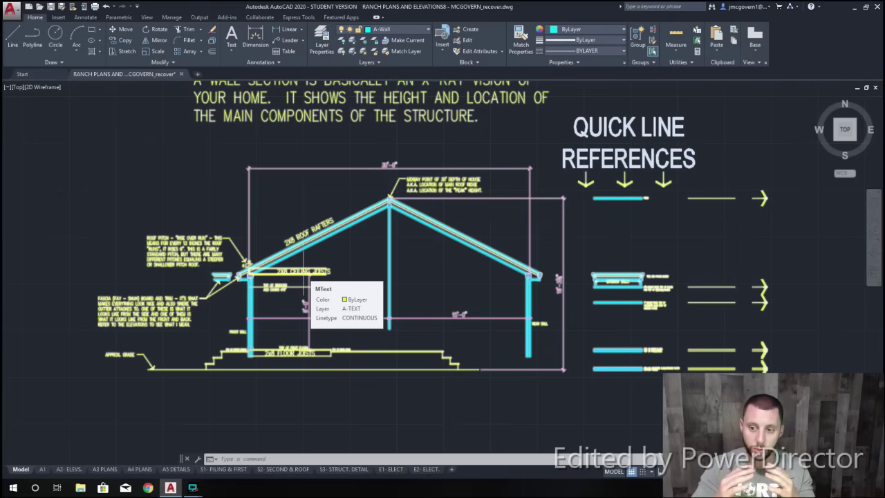
pyautogui.scroll(7, 246, 285)
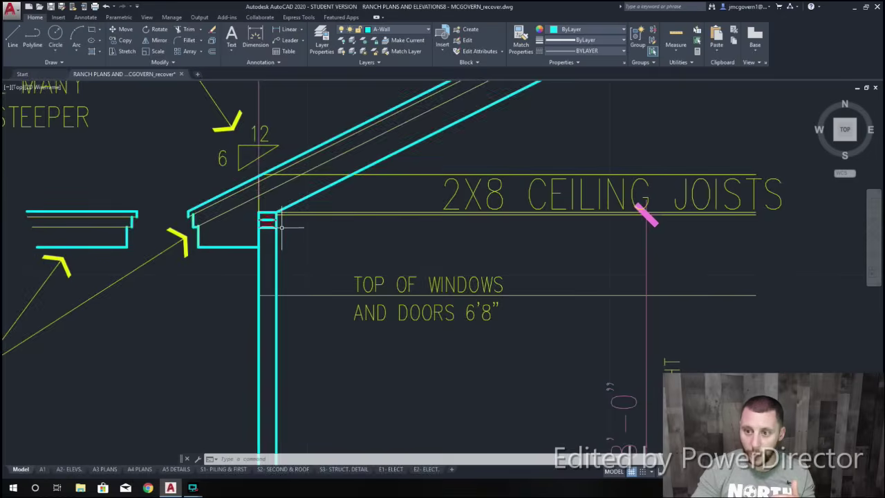
pyautogui.scroll(-5, 281, 220)
pyautogui.scroll(6, 420, 201)
pyautogui.scroll(5, 417, 205)
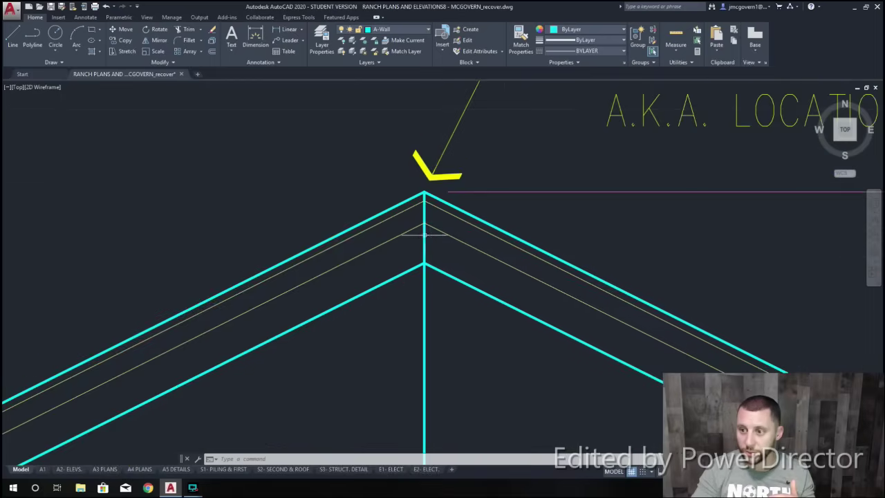
pyautogui.scroll(-6, 415, 239)
pyautogui.scroll(-3, 484, 277)
pyautogui.moveTo(484, 276); pyautogui.dragTo(454, 239, button='middle')
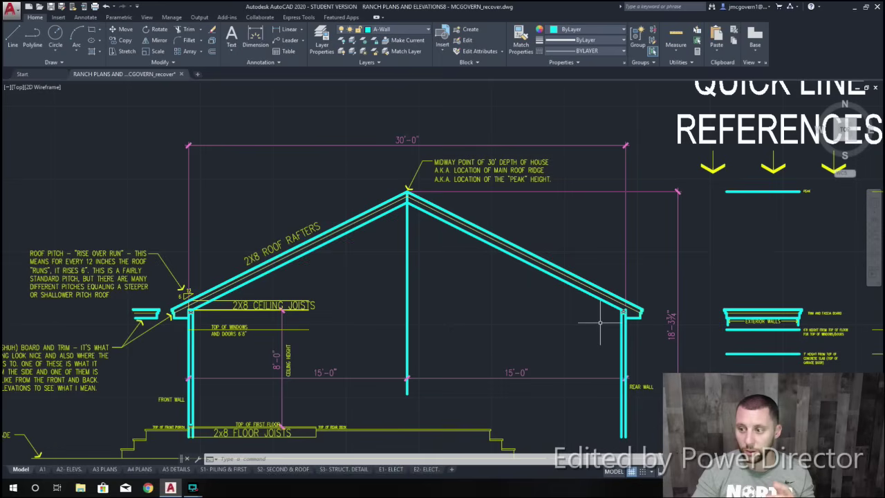
pyautogui.scroll(-3, 588, 319)
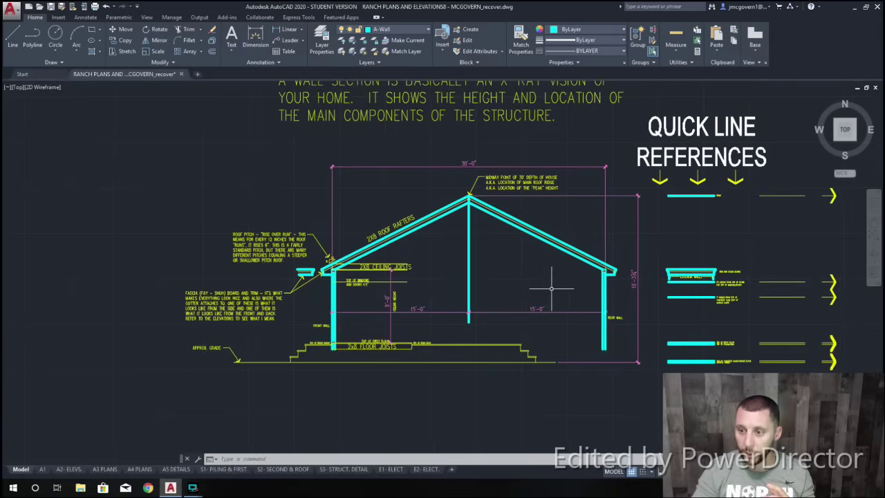
pyautogui.scroll(8, 533, 181)
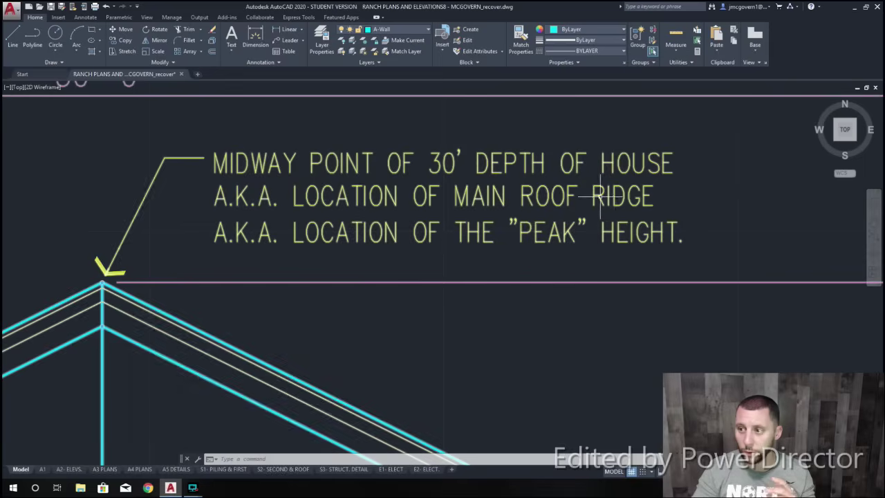
pyautogui.scroll(-6, 559, 228)
pyautogui.scroll(2, 504, 187)
pyautogui.moveTo(504, 187); pyautogui.dragTo(496, 180, button='middle')
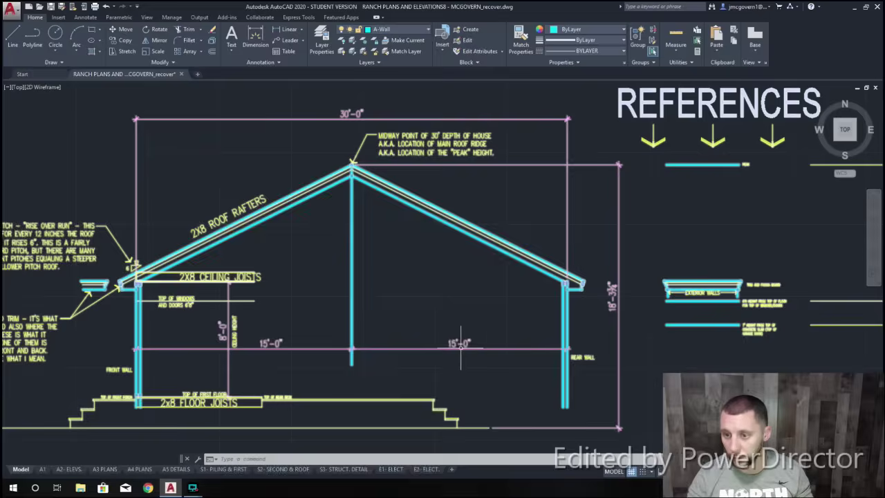
pyautogui.scroll(2, 440, 138)
pyautogui.scroll(2, 441, 131)
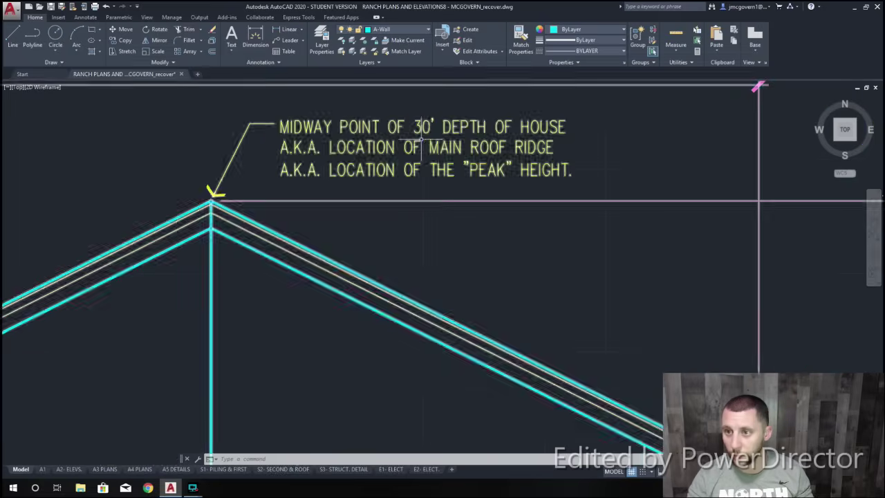
pyautogui.scroll(-1, 508, 184)
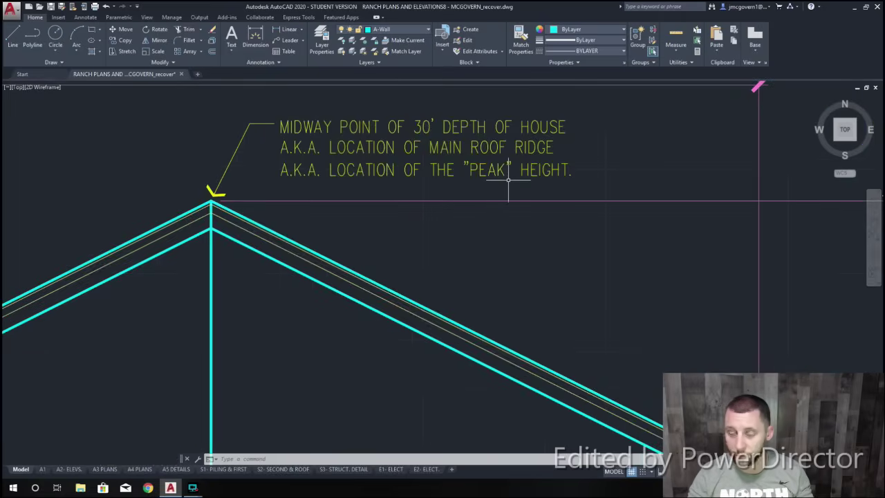
pyautogui.scroll(-5, 505, 202)
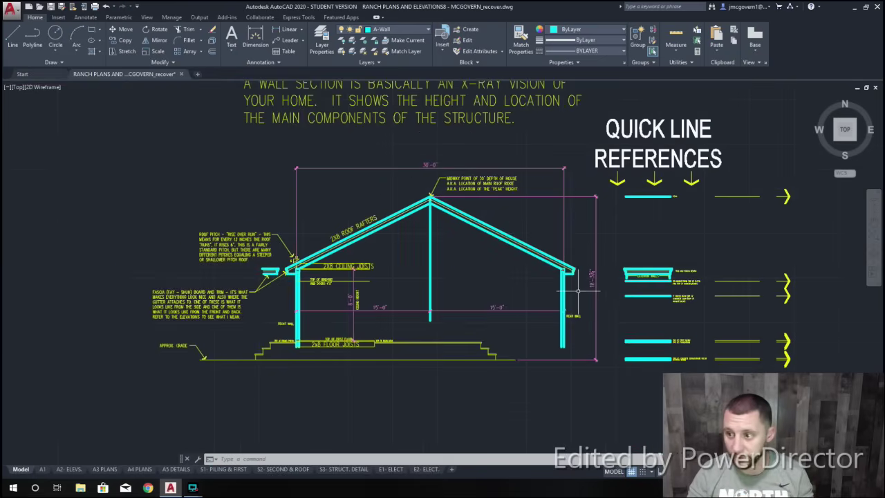
pyautogui.scroll(6, 294, 276)
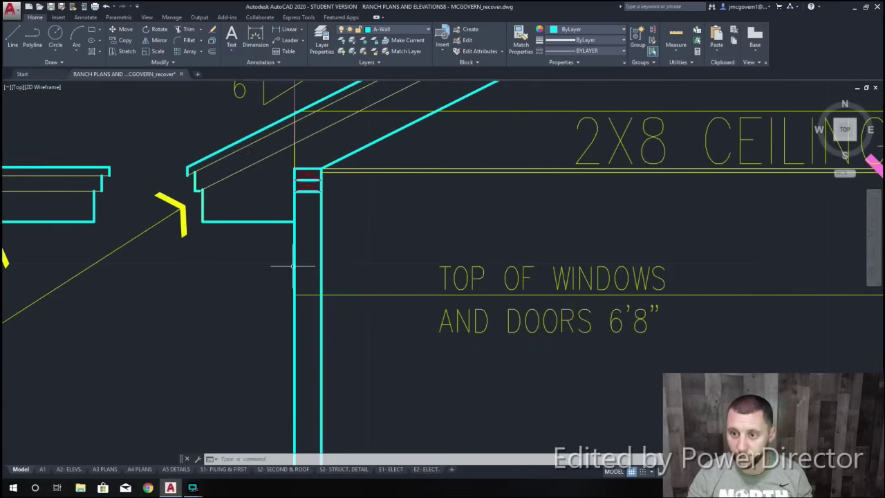
pyautogui.scroll(-5, 294, 265)
pyautogui.moveTo(486, 307); pyautogui.dragTo(316, 288, button='middle')
pyautogui.scroll(1, 573, 233)
pyautogui.scroll(5, 539, 226)
pyautogui.scroll(-4, 539, 227)
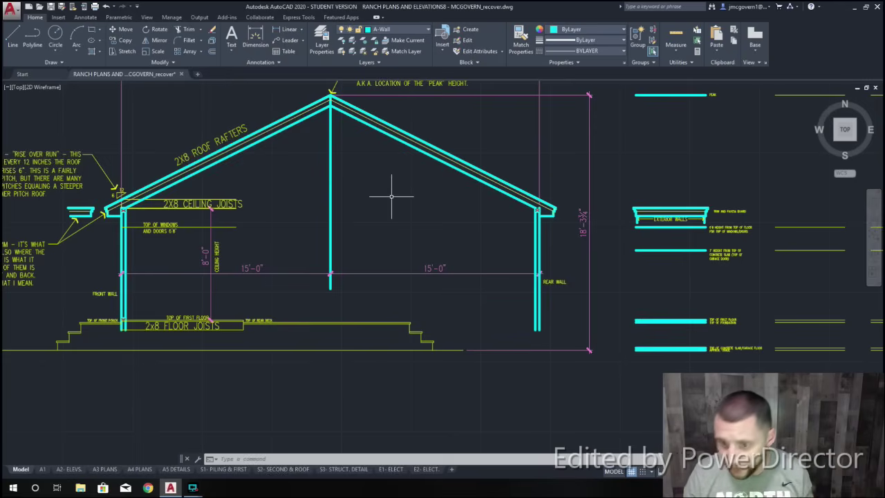
pyautogui.scroll(3, 253, 249)
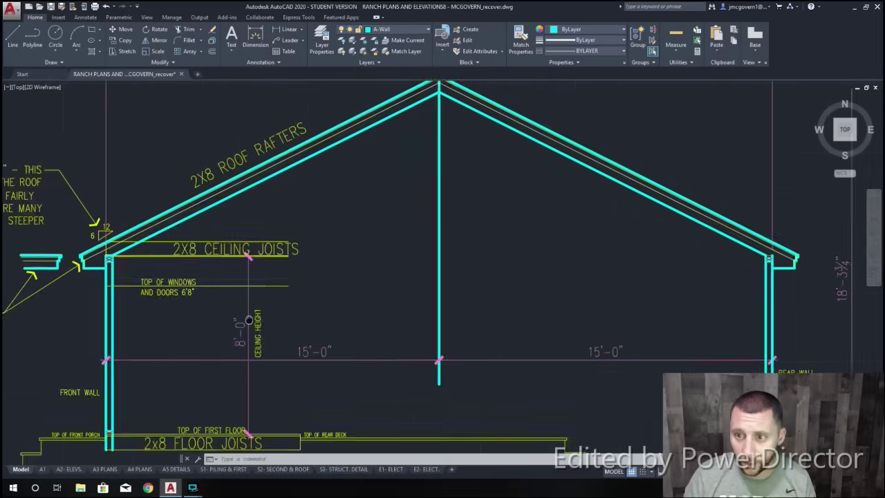
pyautogui.scroll(-5, 329, 351)
pyautogui.scroll(4, 329, 351)
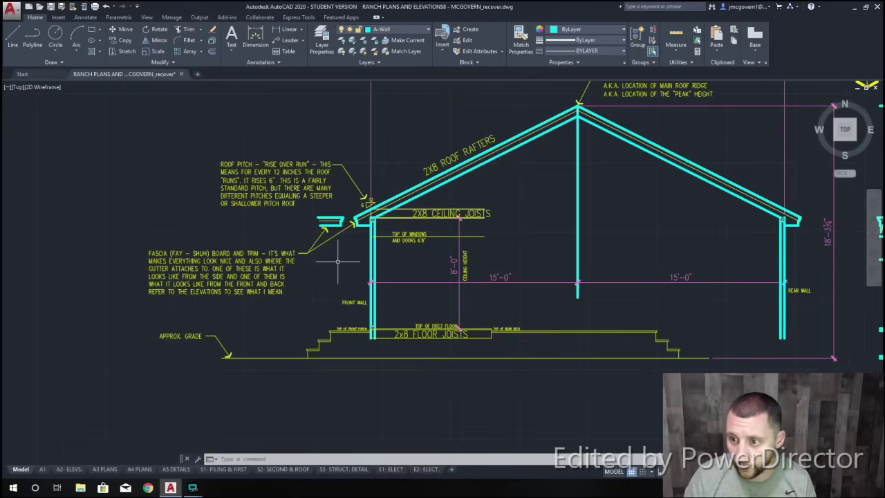
pyautogui.scroll(8, 329, 351)
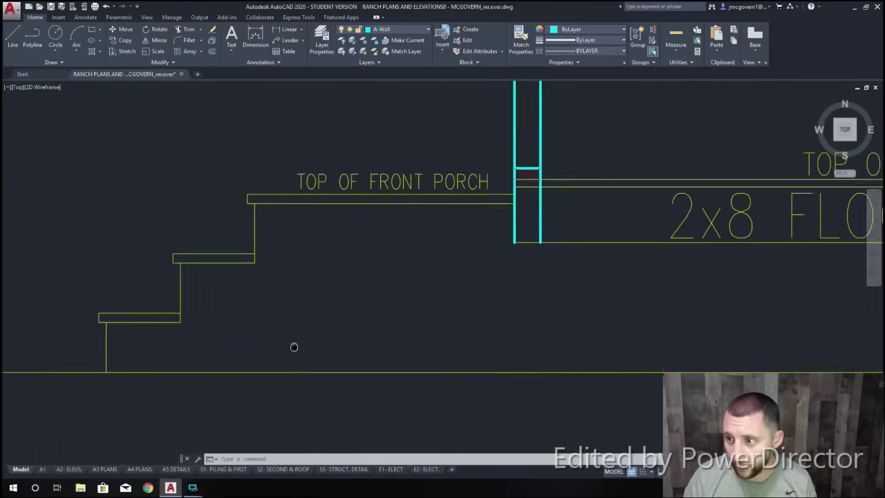
pyautogui.moveTo(377, 317); pyautogui.dragTo(180, 330, button='middle')
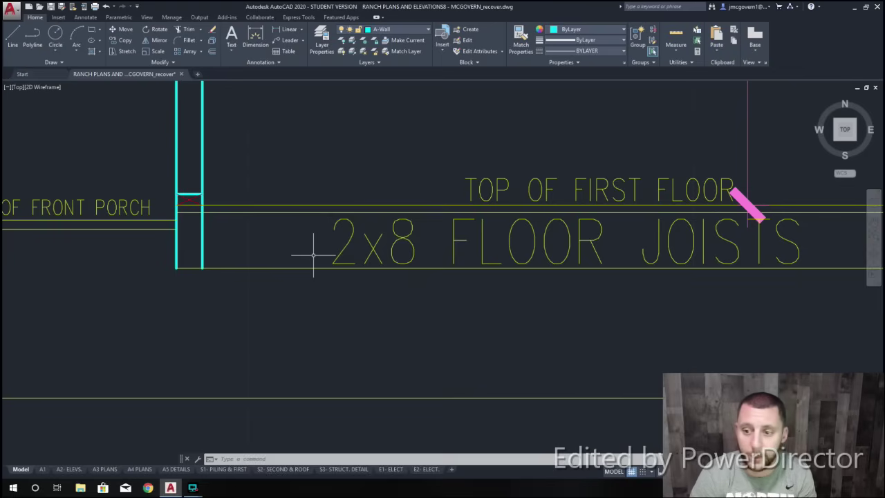
pyautogui.scroll(-5, 322, 232)
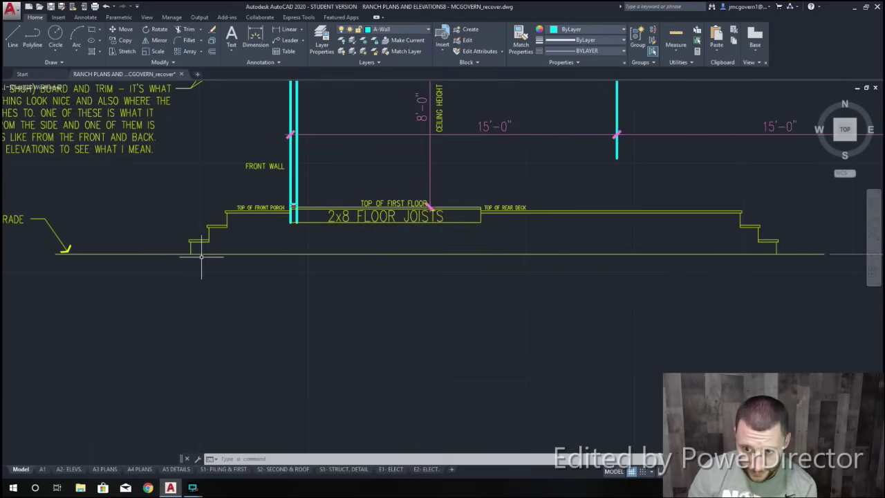
pyautogui.scroll(-8, 323, 173)
pyautogui.scroll(8, 86, 291)
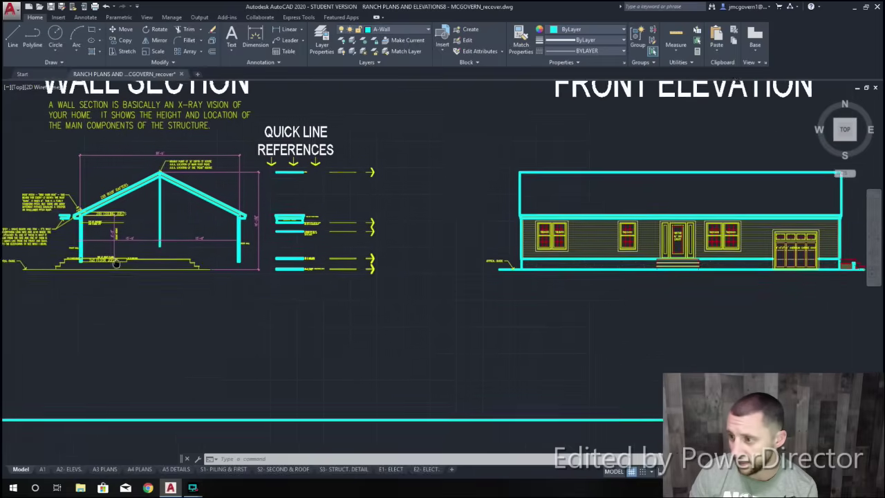
pyautogui.scroll(2, 275, 241)
pyautogui.scroll(-6, 277, 239)
pyautogui.moveTo(498, 267); pyautogui.dragTo(172, 288, button='middle')
pyautogui.scroll(10, 458, 244)
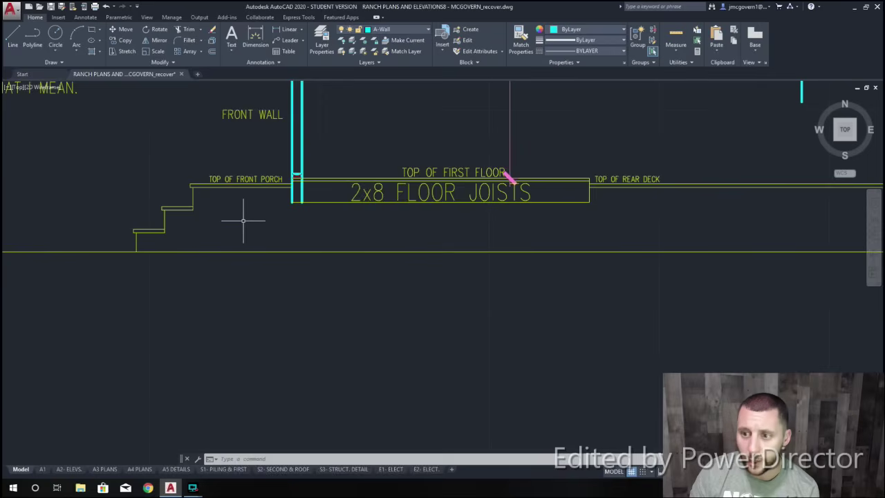
pyautogui.click(287, 29)
pyautogui.scroll(5, 305, 179)
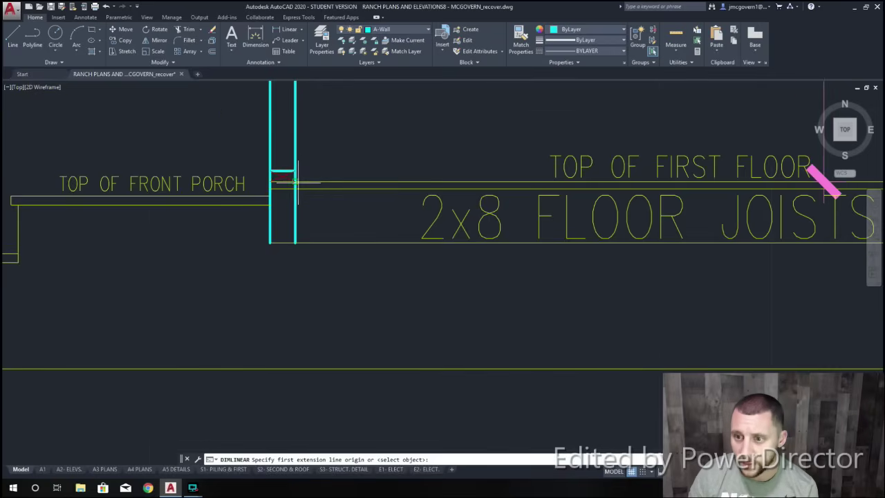
pyautogui.click(298, 181)
pyautogui.scroll(-7, 299, 181)
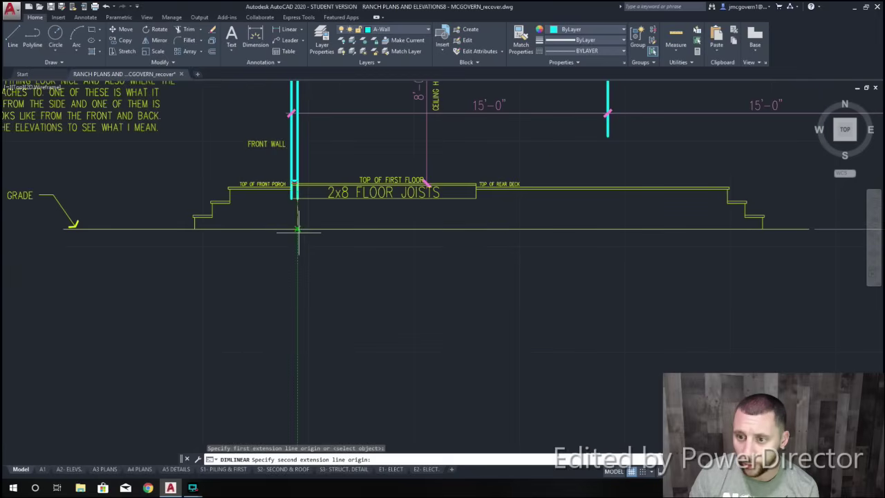
pyautogui.click(298, 229)
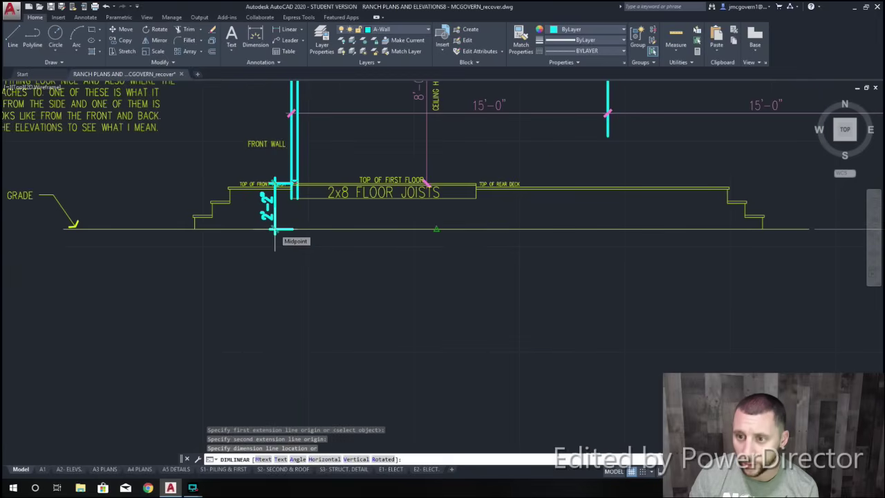
pyautogui.press('Escape')
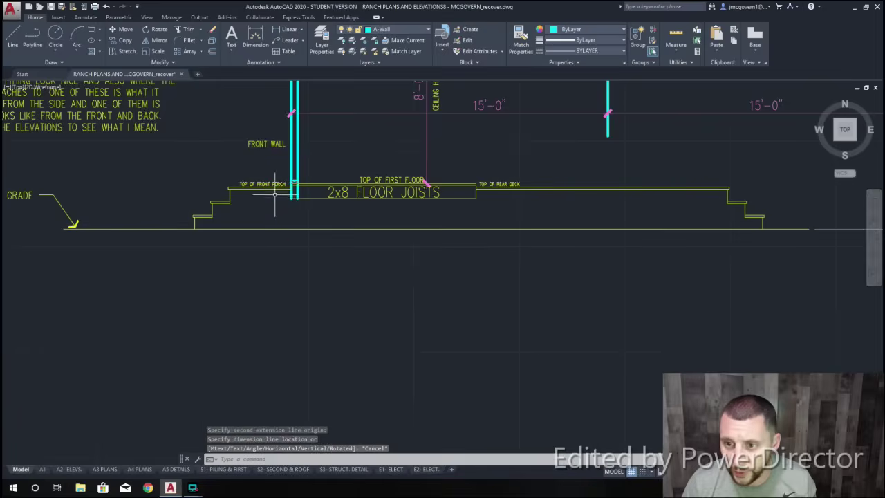
pyautogui.scroll(5, 294, 184)
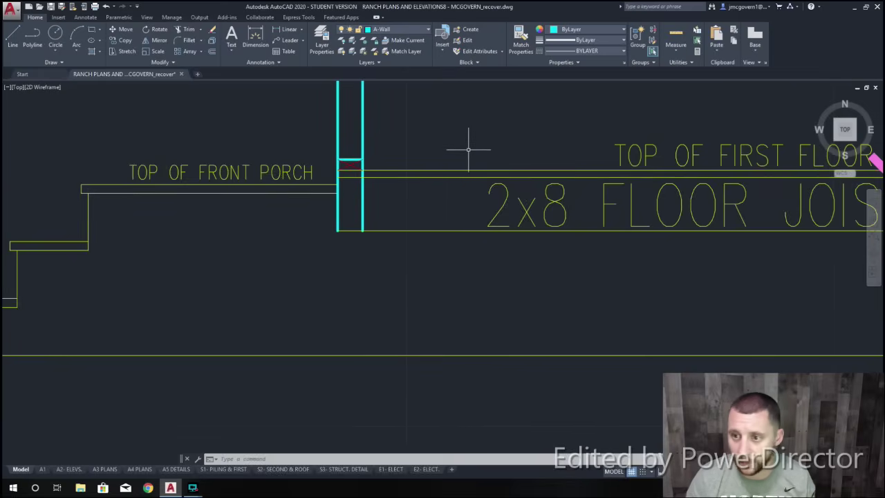
pyautogui.scroll(-2, 468, 150)
pyautogui.write('dli')
pyautogui.press('Return')
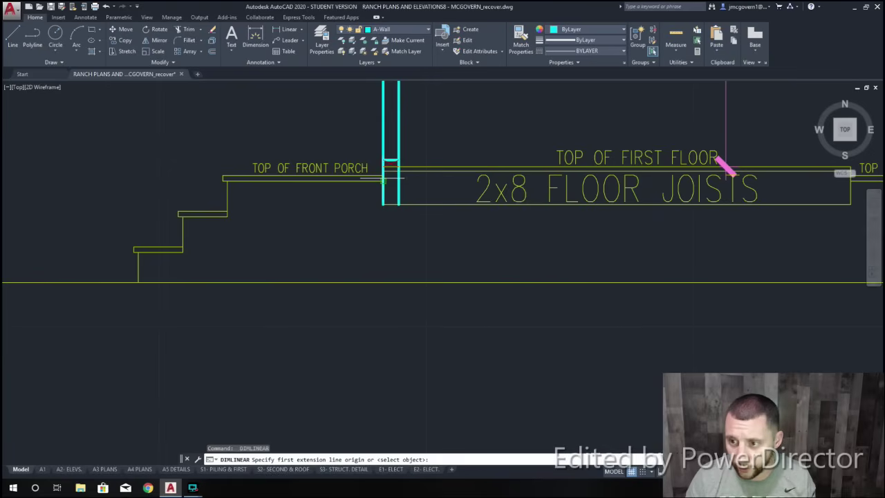
pyautogui.click(383, 178)
pyautogui.click(384, 283)
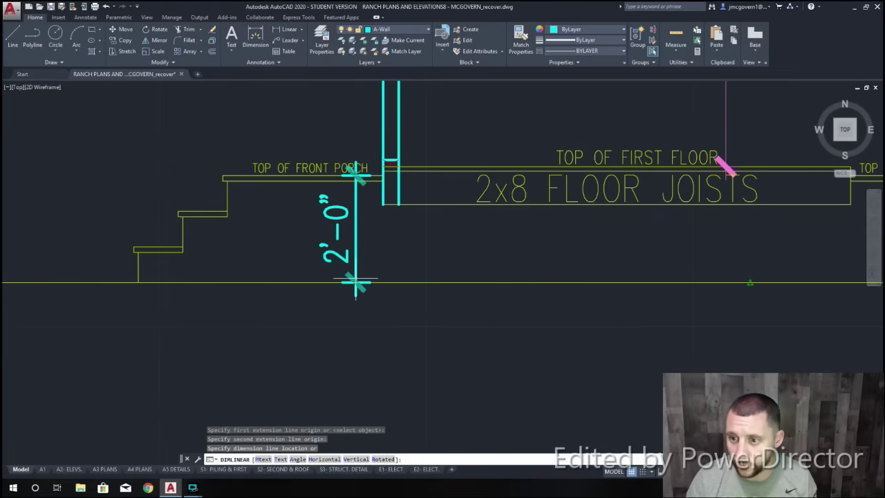
pyautogui.press('Escape')
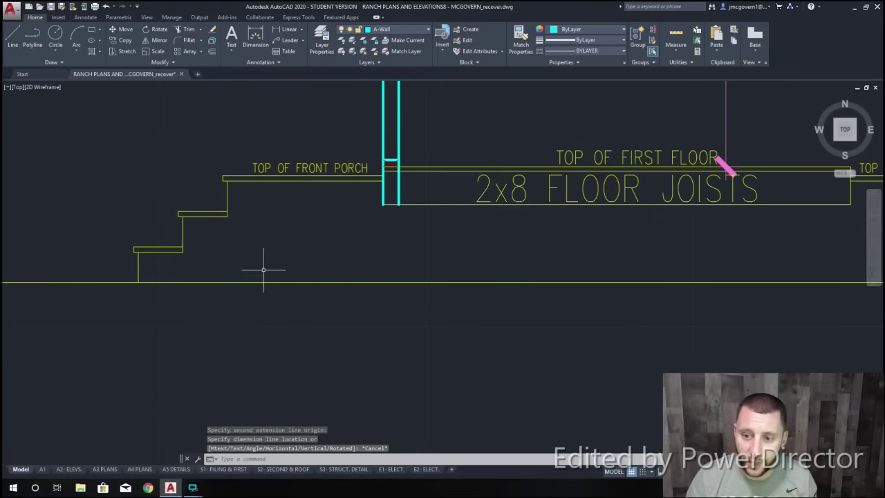
pyautogui.moveTo(263, 273); pyautogui.dragTo(386, 263, button='middle')
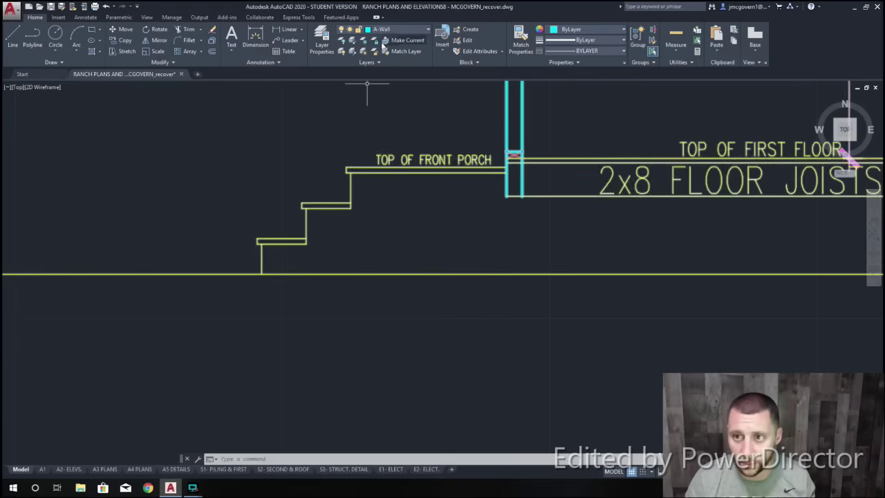
pyautogui.click(287, 29)
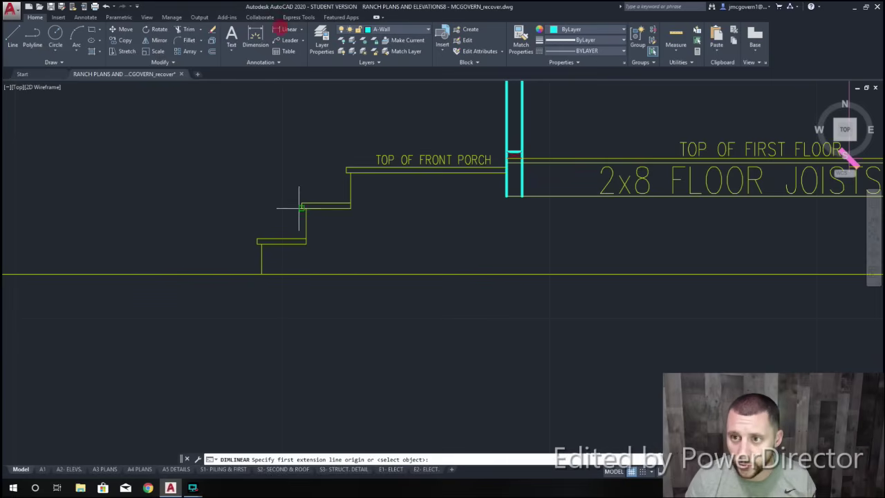
pyautogui.click(257, 239)
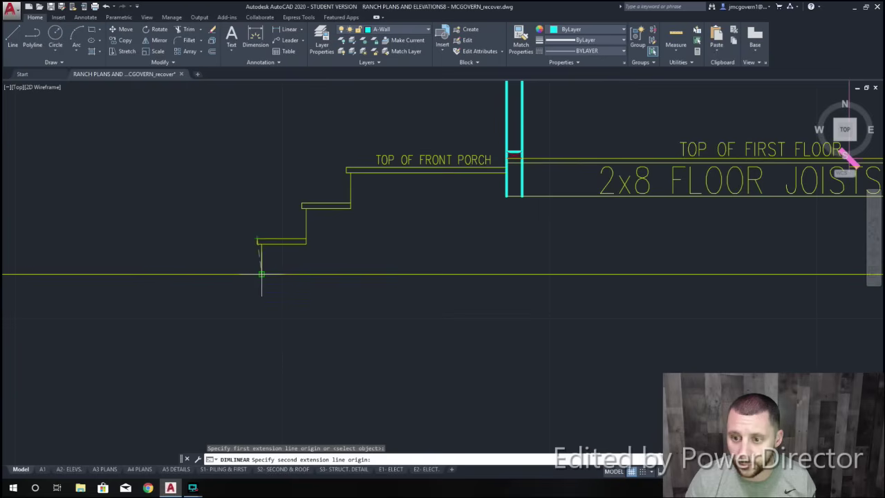
pyautogui.click(261, 275)
pyautogui.press('Escape')
pyautogui.press('Return')
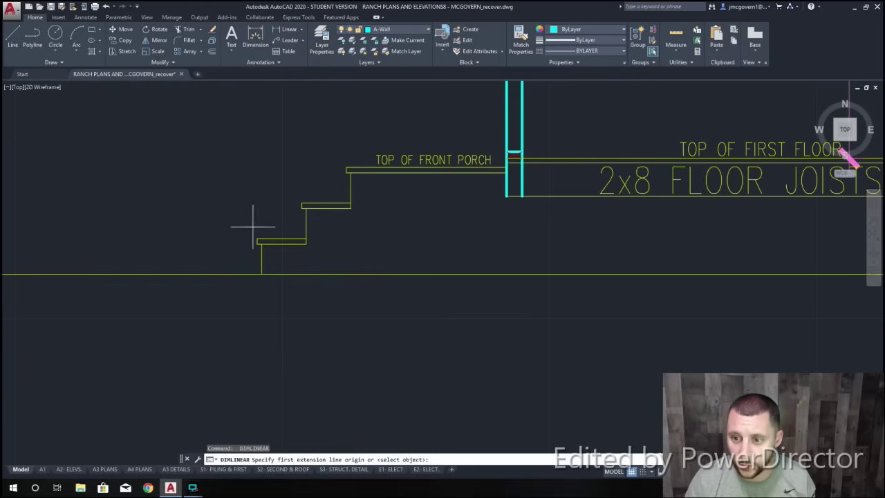
pyautogui.click(257, 239)
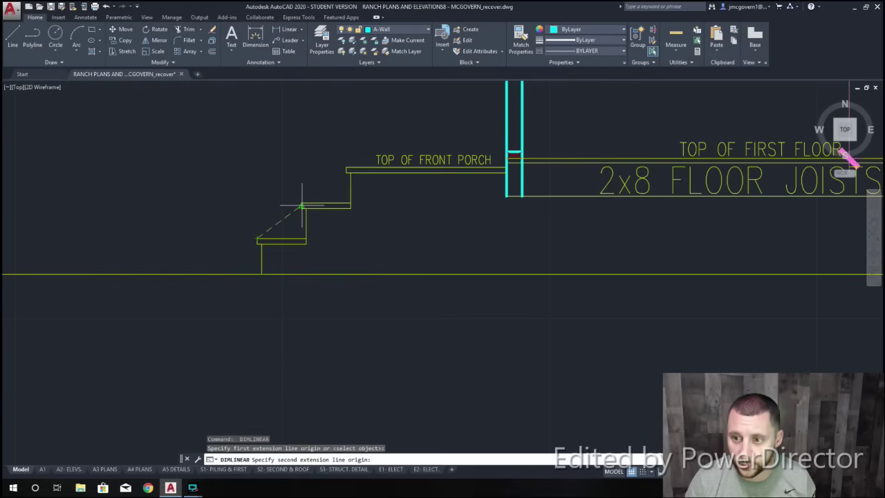
pyautogui.click(301, 204)
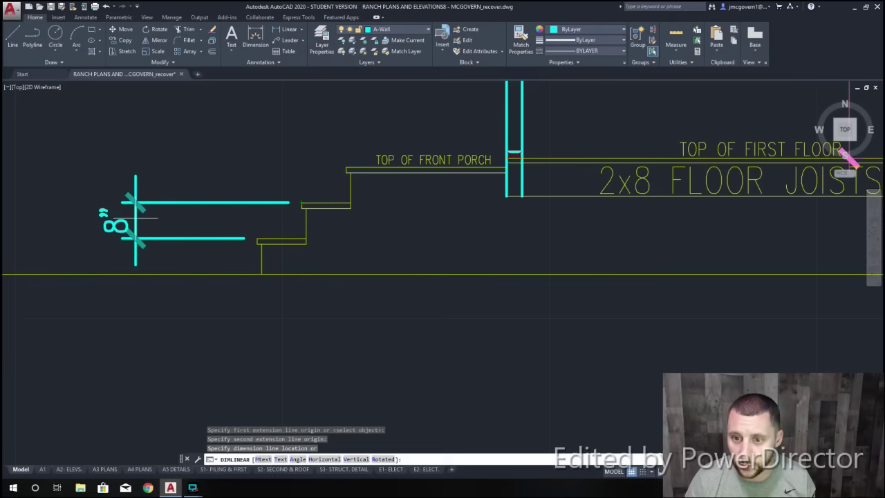
pyautogui.press('Escape')
pyautogui.press('Return')
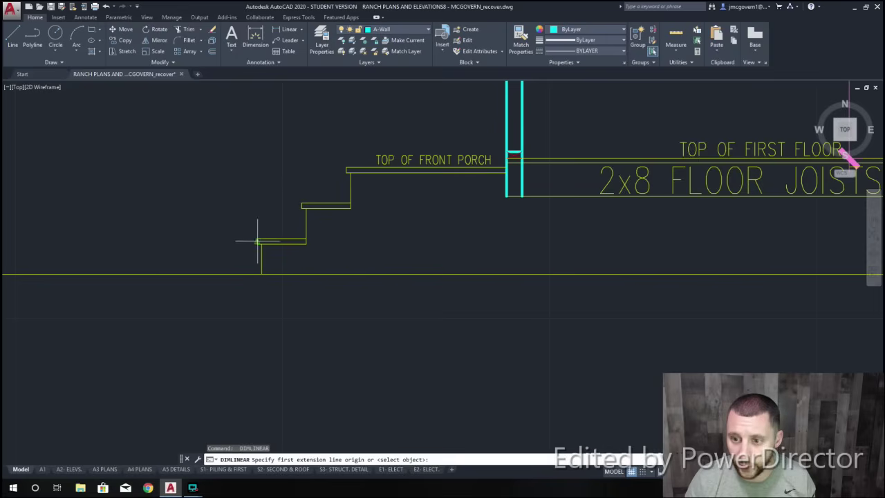
pyautogui.click(257, 239)
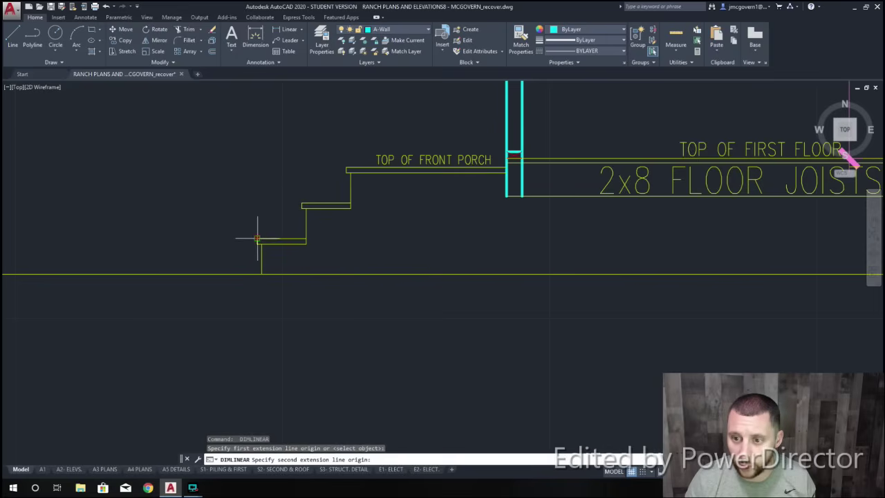
pyautogui.click(306, 239)
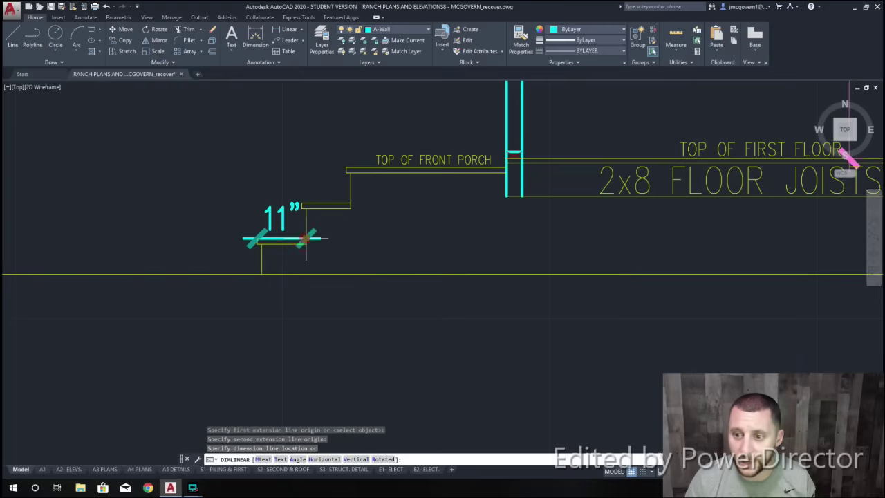
pyautogui.press('Escape')
pyautogui.press('space')
pyautogui.click(304, 202)
pyautogui.click(350, 203)
pyautogui.press('Escape')
pyautogui.press('space')
pyautogui.click(345, 169)
pyautogui.click(302, 203)
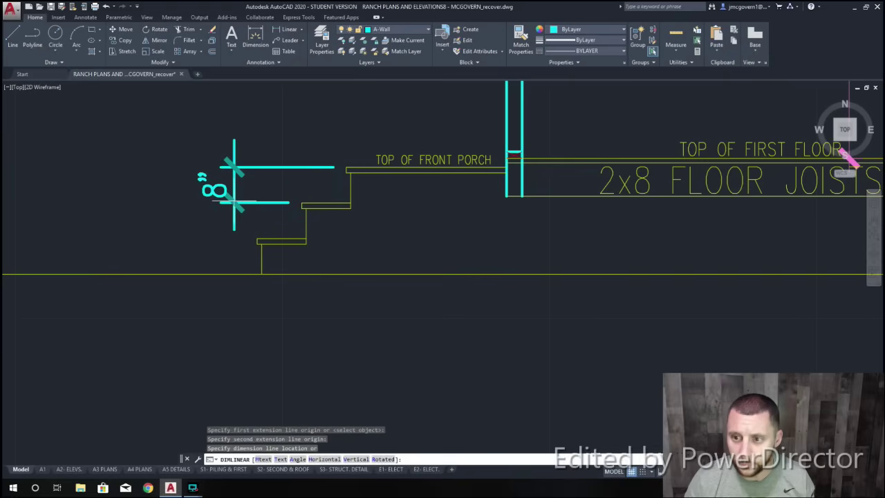
pyautogui.press('Escape')
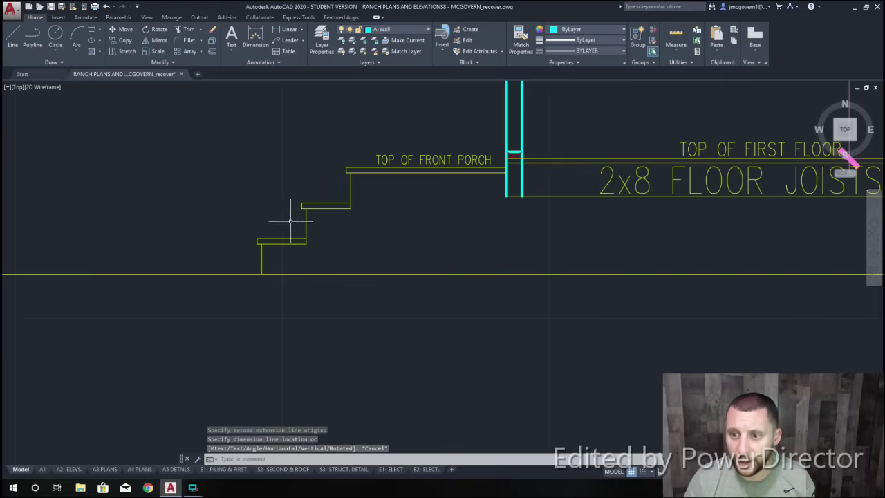